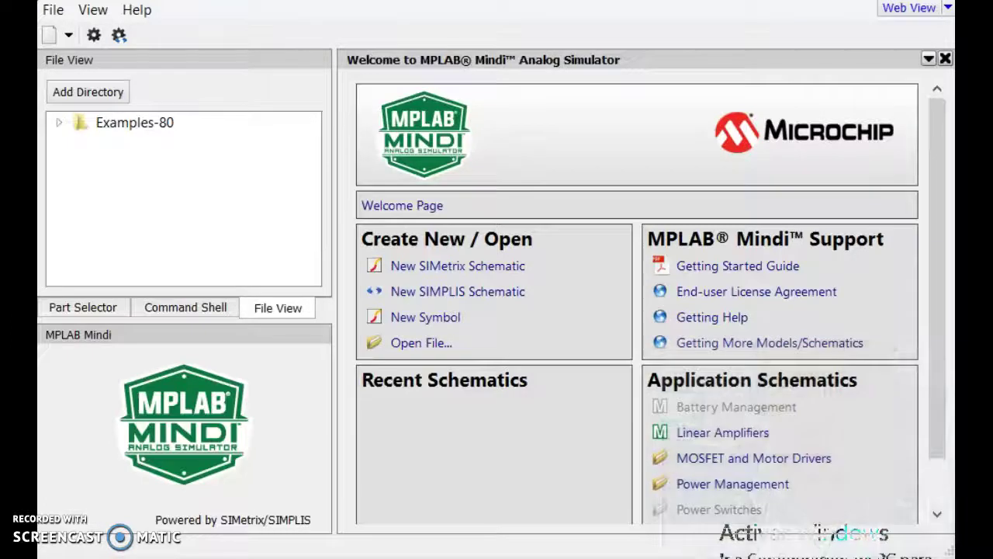
# Create a new blank SIMetrix schematic.
pyautogui.click(52, 10)
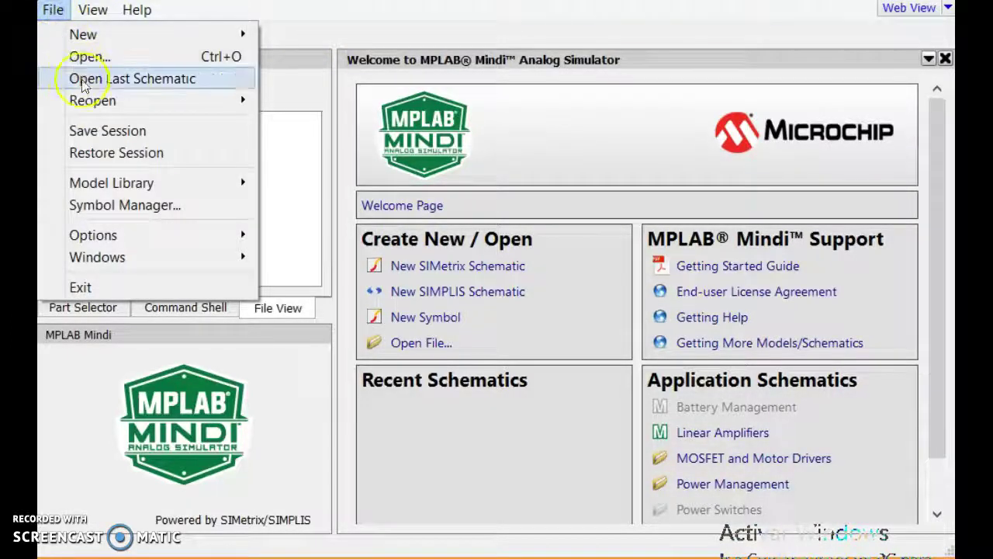
pyautogui.moveTo(126, 40)
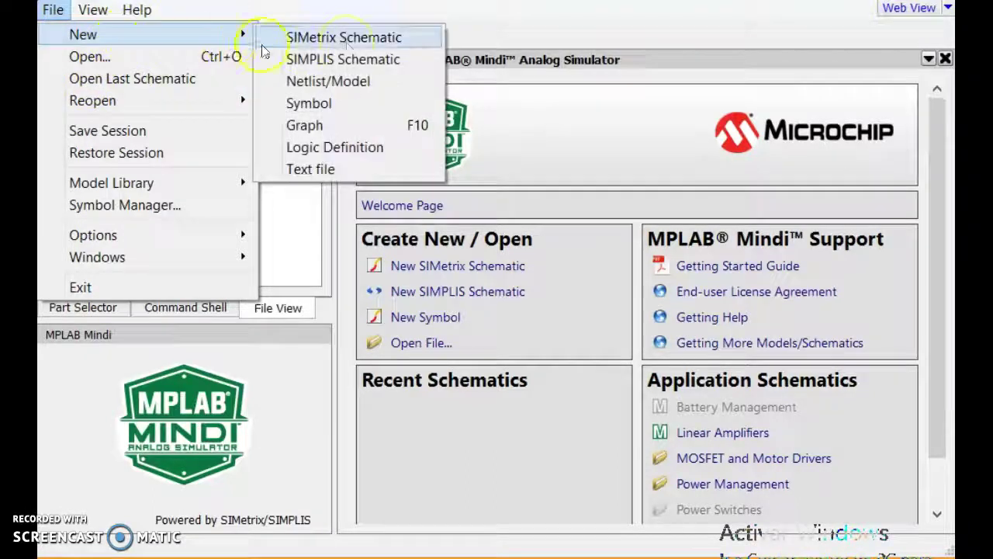
pyautogui.click(353, 41)
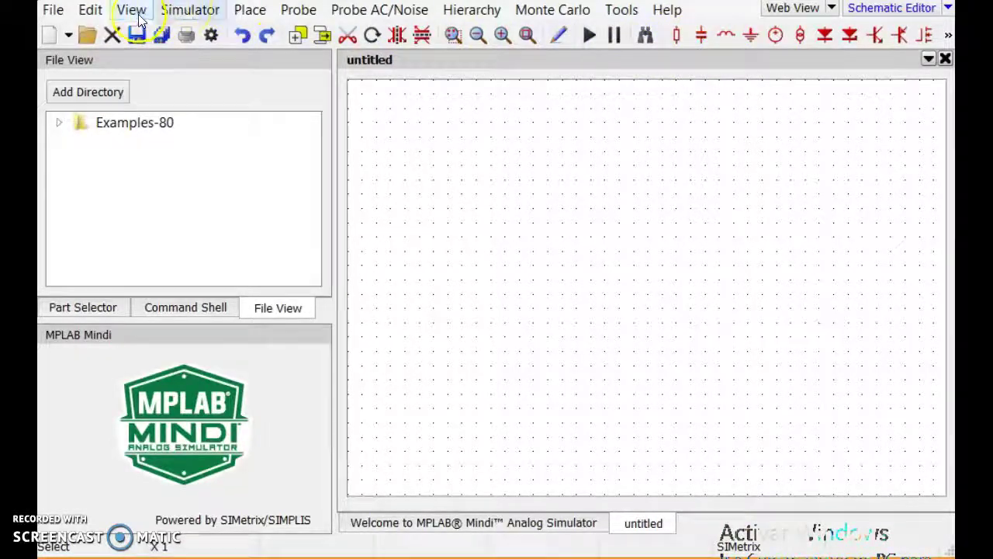
# Place one waveform generator voltage source on the left side of the schematic and end the placement.
pyautogui.click(250, 9)
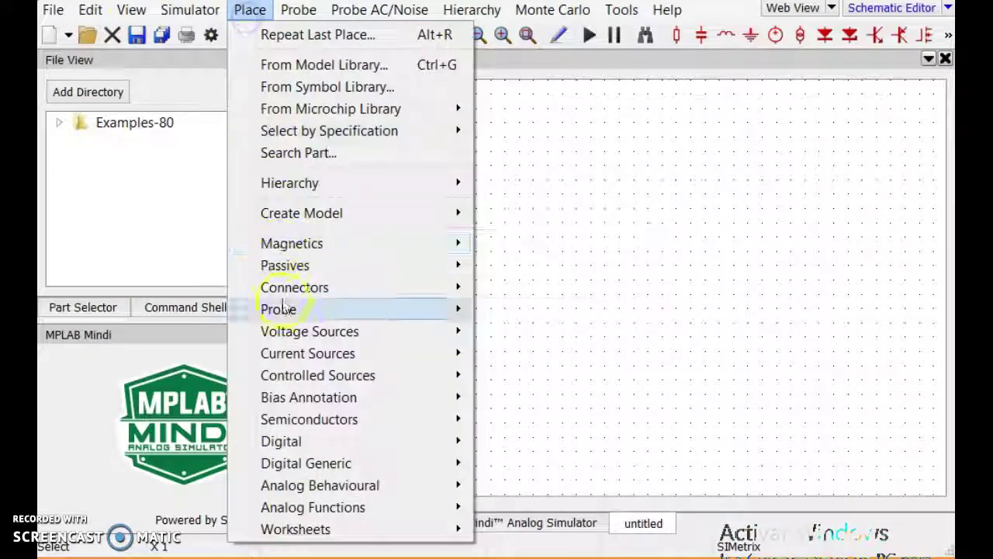
pyautogui.moveTo(297, 360)
pyautogui.moveTo(321, 337)
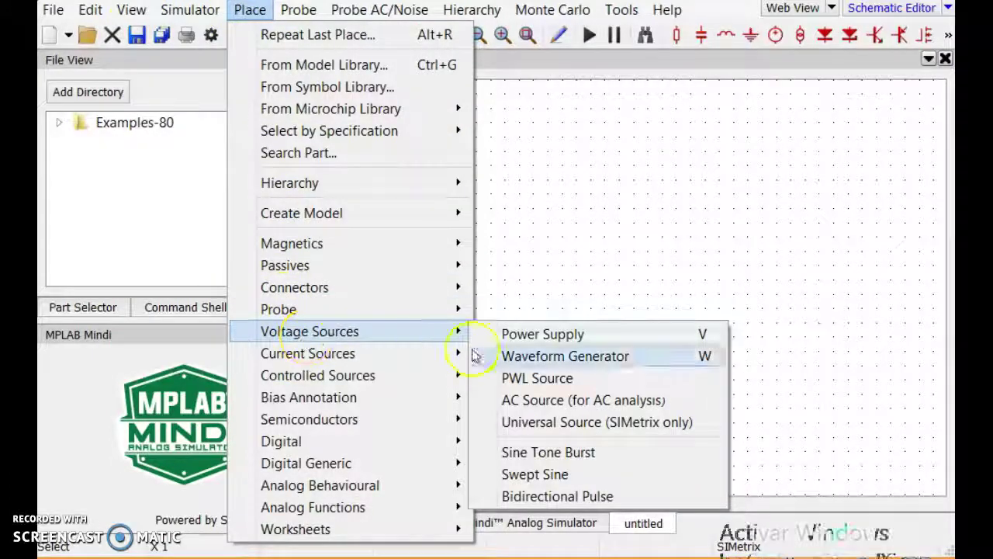
pyautogui.click(556, 356)
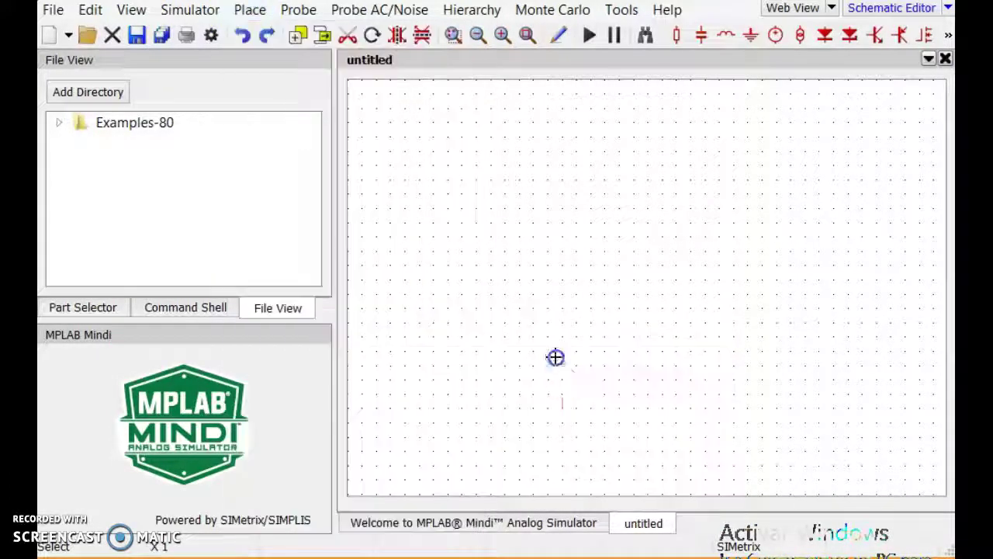
pyautogui.click(437, 230)
pyautogui.rightClick(454, 259)
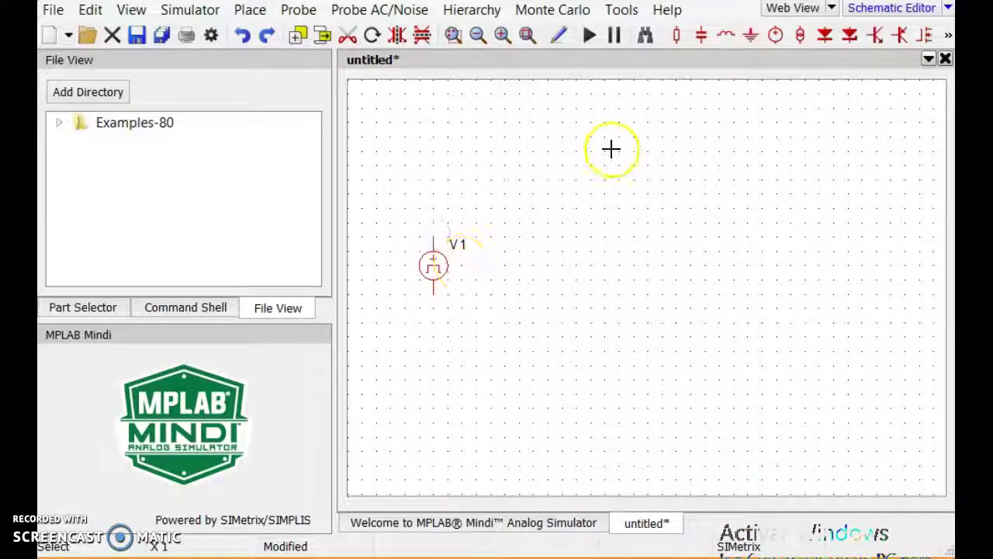
# Place a resistor to the right of the voltage source and a diode directly above the resistor.
pyautogui.click(676, 35)
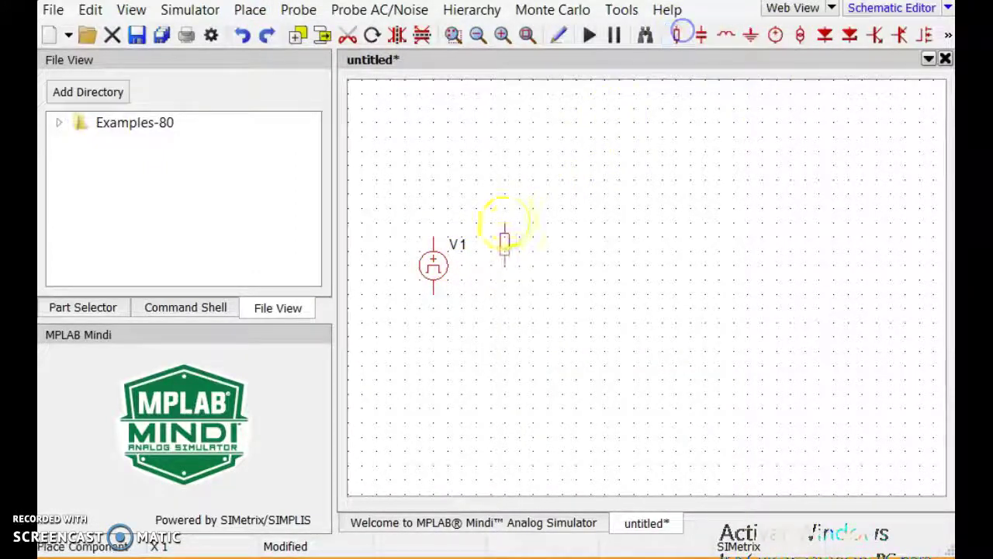
pyautogui.click(599, 257)
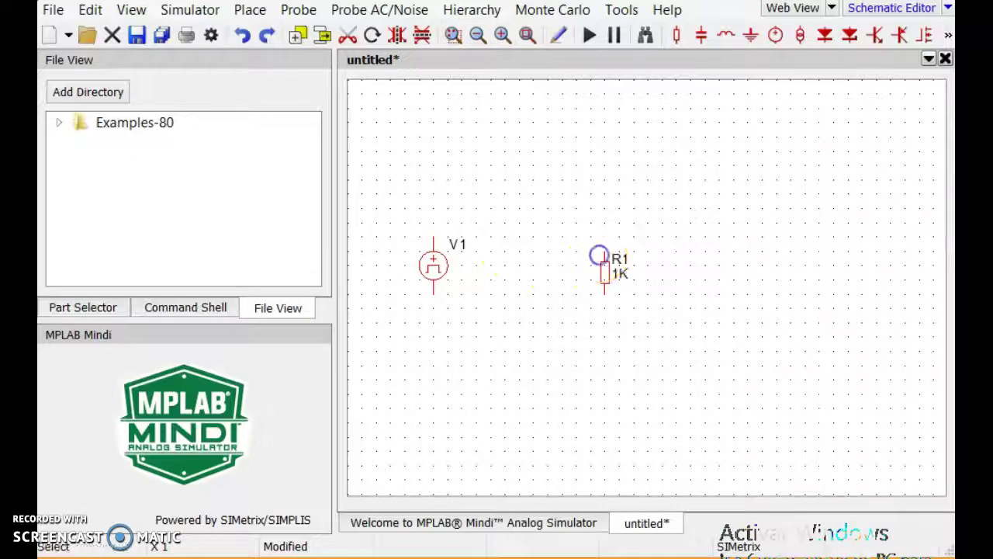
pyautogui.click(827, 35)
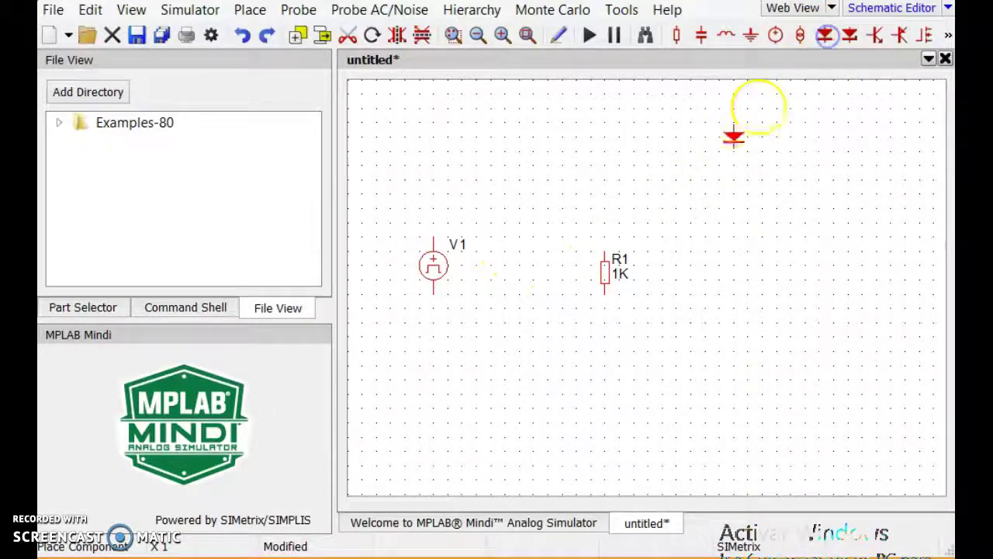
pyautogui.click(605, 177)
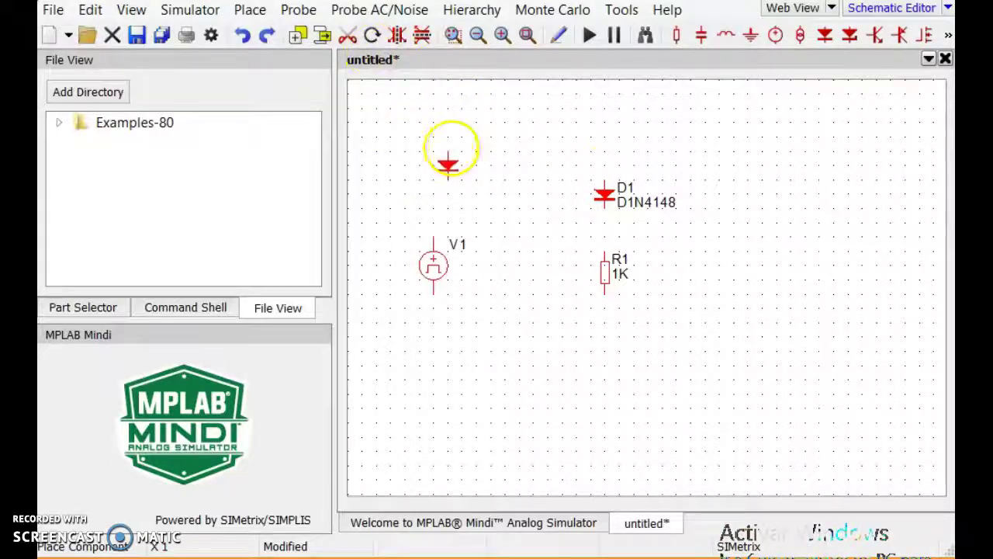
pyautogui.rightClick(450, 147)
# Wire the source's positive terminal over the top to the diode's anode, and the diode's cathode to the resistor.
pyautogui.click(433, 238)
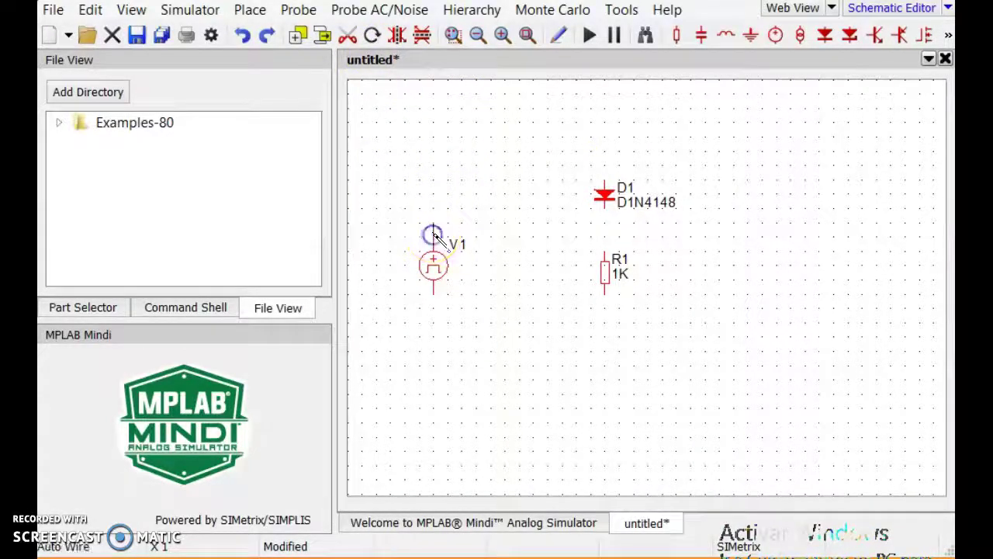
pyautogui.click(435, 155)
pyautogui.click(605, 153)
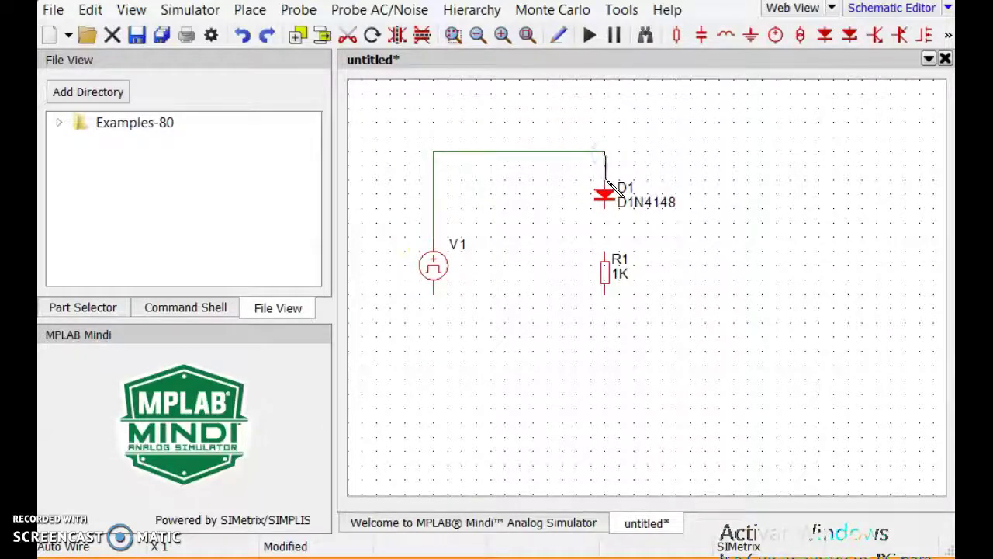
pyautogui.click(605, 253)
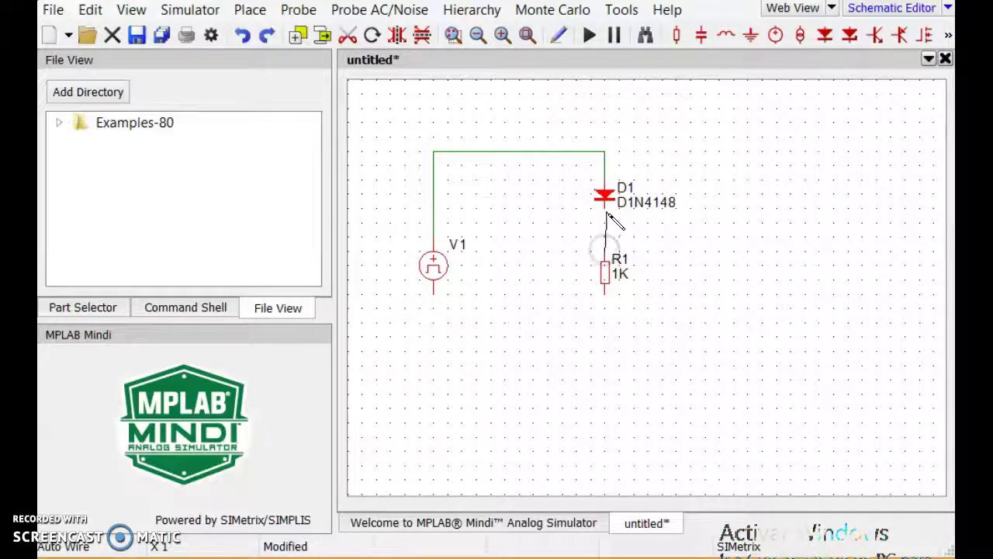
pyautogui.click(606, 210)
# Wire the resistor's lower end to the source's negative terminal and attach a ground symbol to that return wire.
pyautogui.click(606, 293)
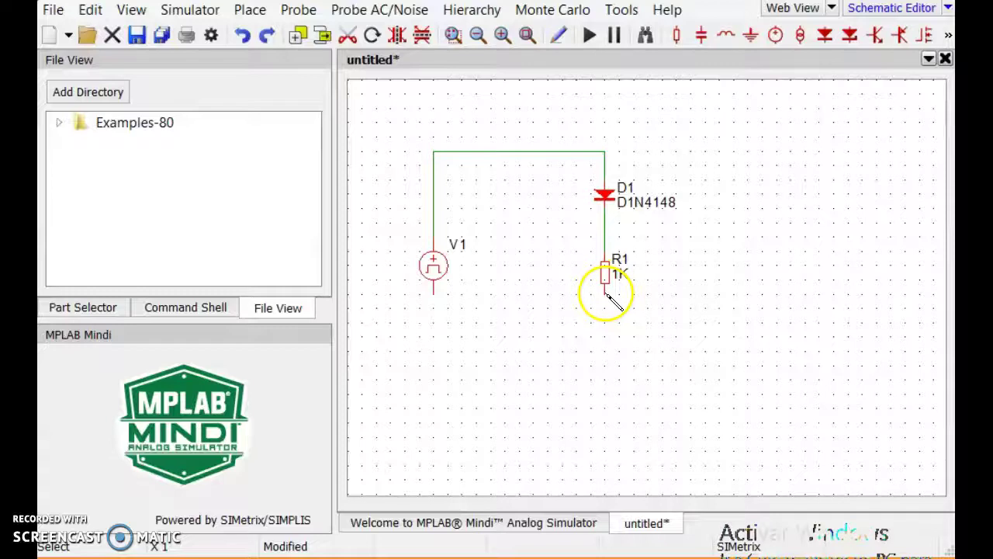
pyautogui.click(435, 296)
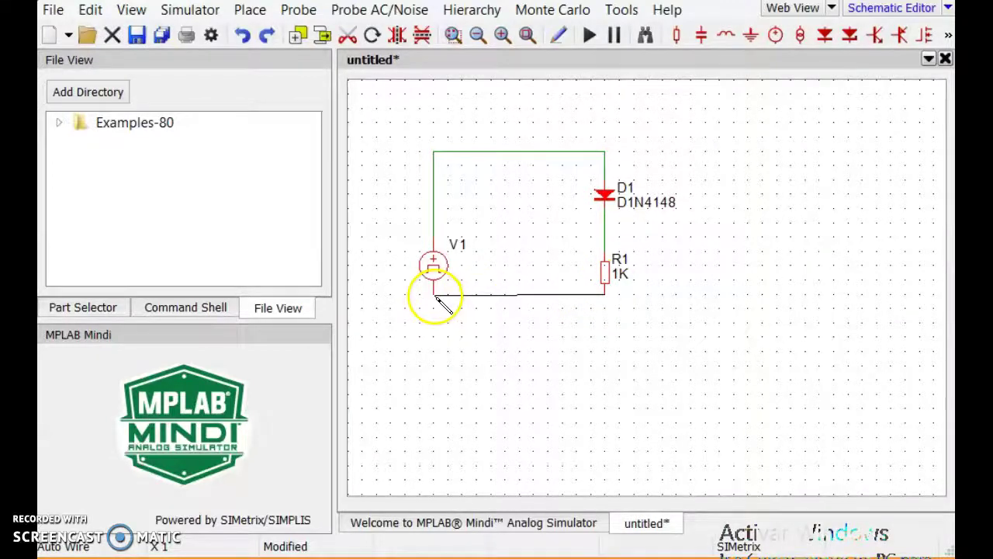
pyautogui.click(435, 301)
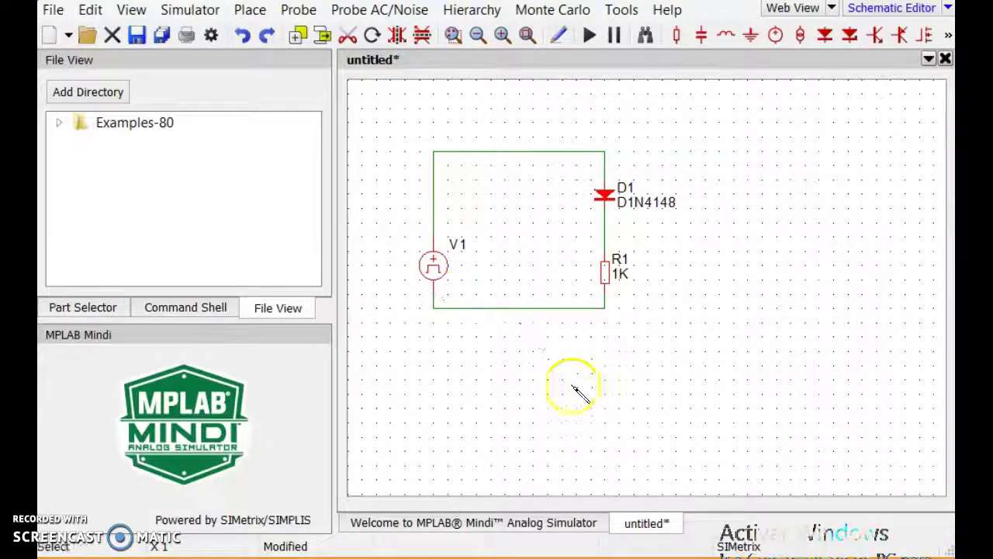
pyautogui.click(748, 38)
pyautogui.click(524, 313)
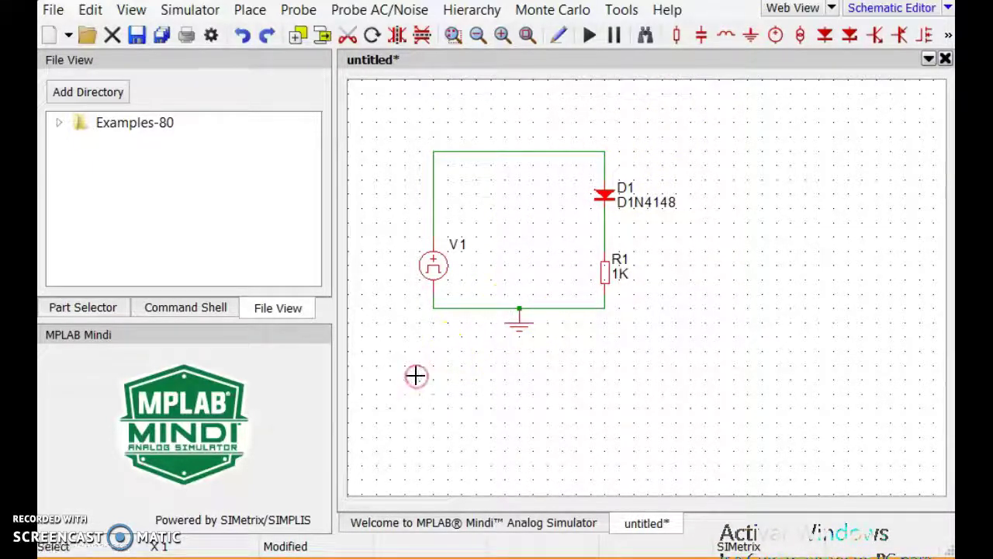
# Set the wave shape of voltage source V1 to Sine.
pyautogui.doubleClick(436, 268)
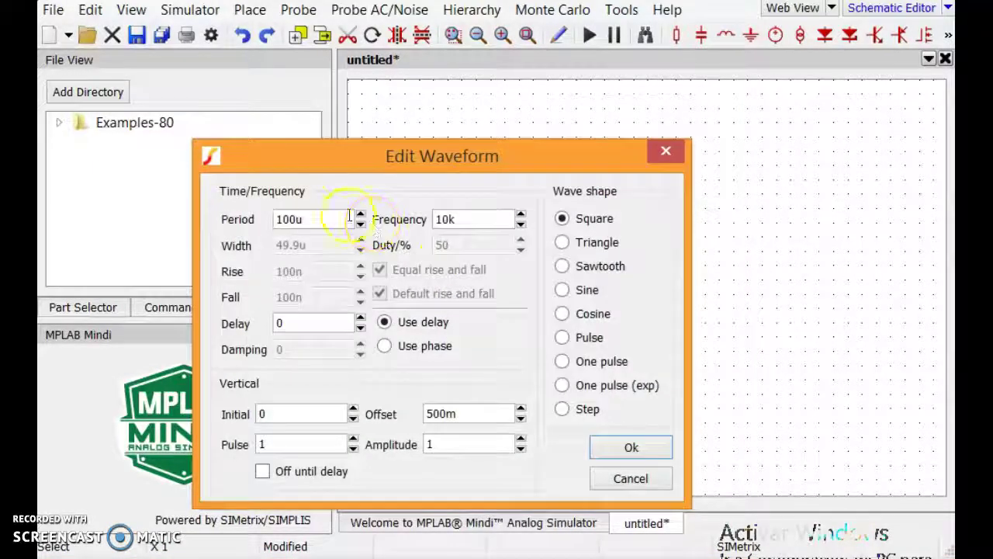
pyautogui.click(292, 222)
pyautogui.doubleClick(291, 221)
pyautogui.click(310, 219)
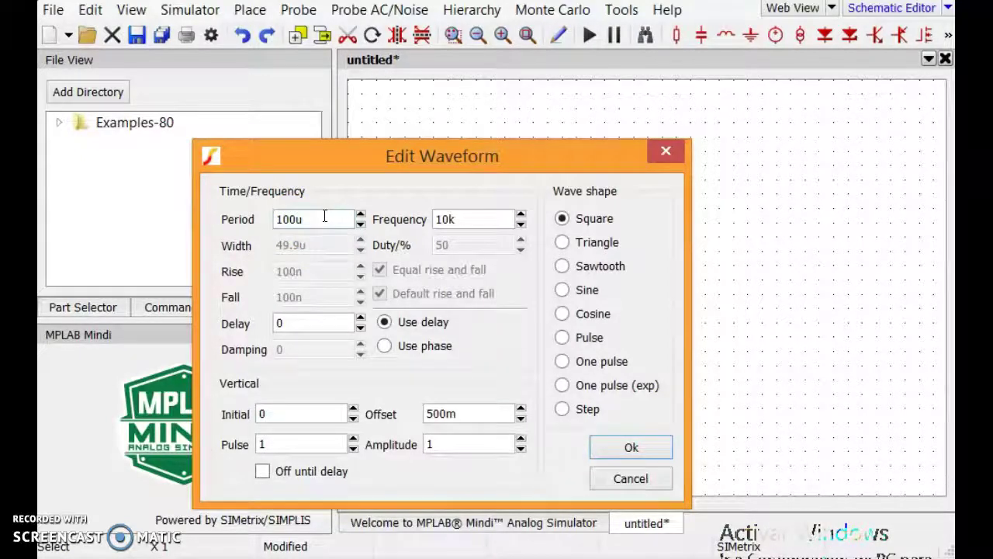
pyautogui.click(562, 289)
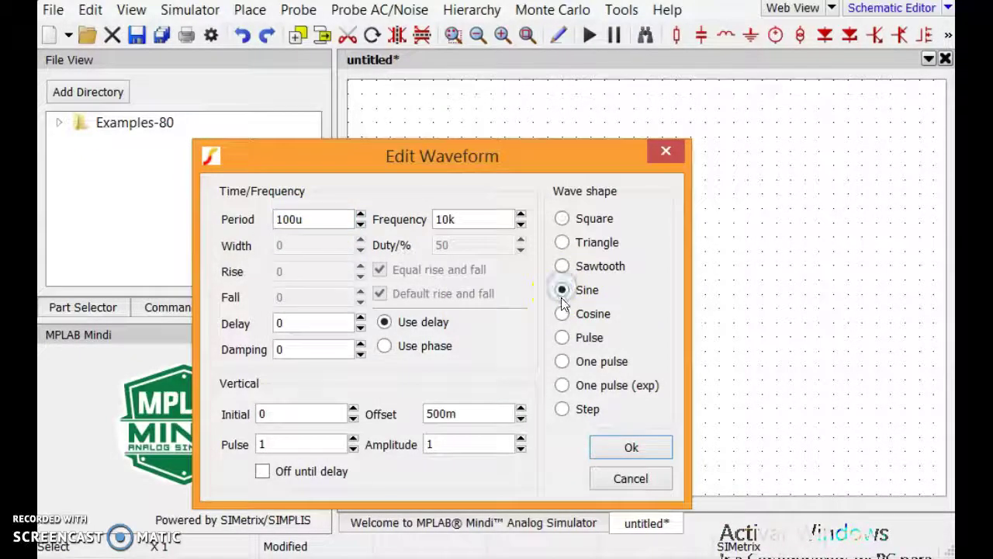
# Set V1's sine amplitude to 5 and its offset to 0, and apply the waveform settings.
pyautogui.click(443, 219)
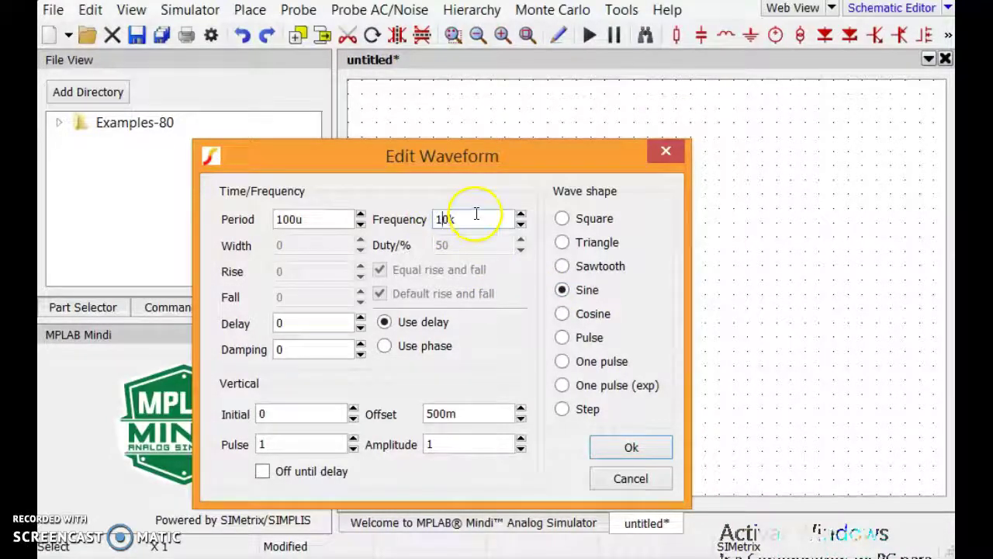
pyautogui.moveTo(486, 163); pyautogui.dragTo(454, 152)
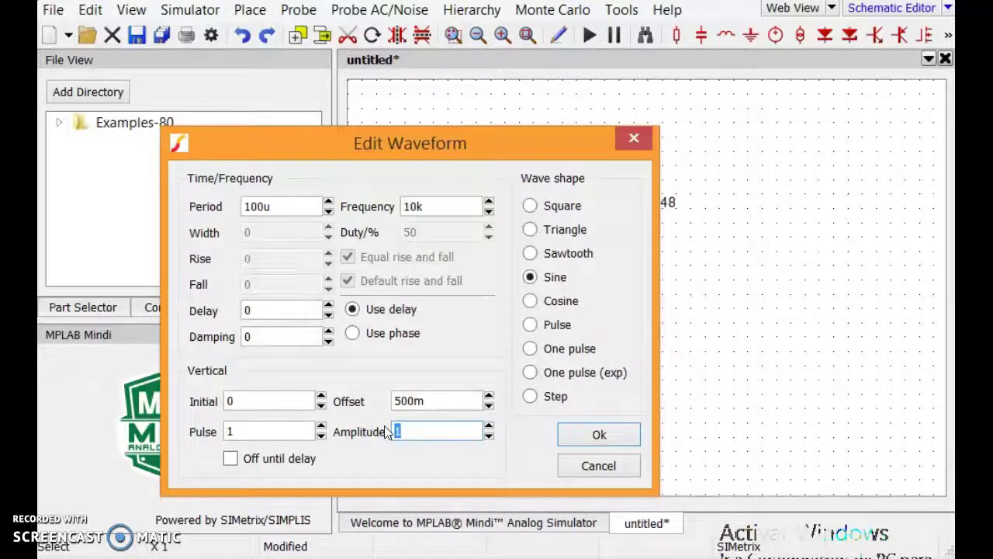
pyautogui.click(419, 400)
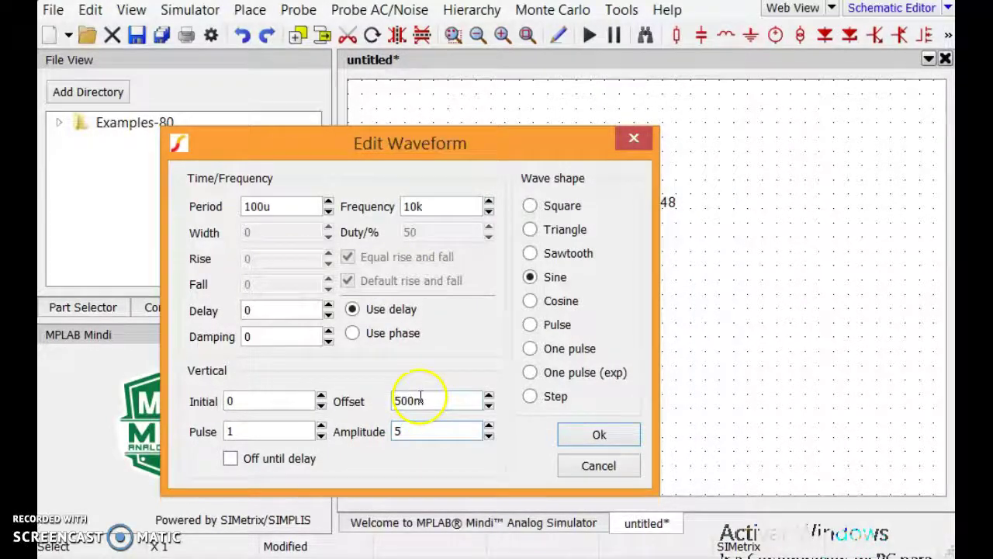
pyautogui.moveTo(415, 398); pyautogui.dragTo(377, 397)
pyautogui.click(409, 400)
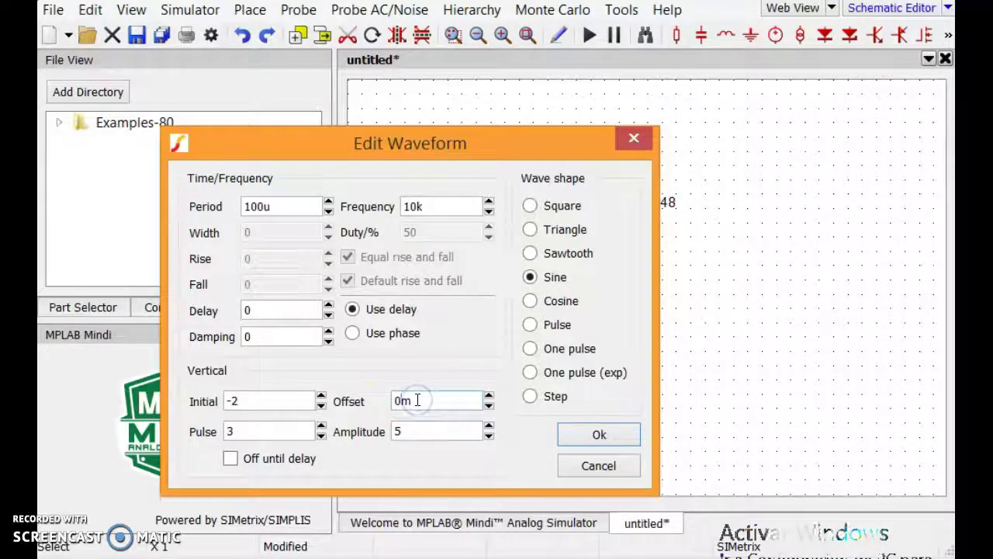
pyautogui.click(613, 436)
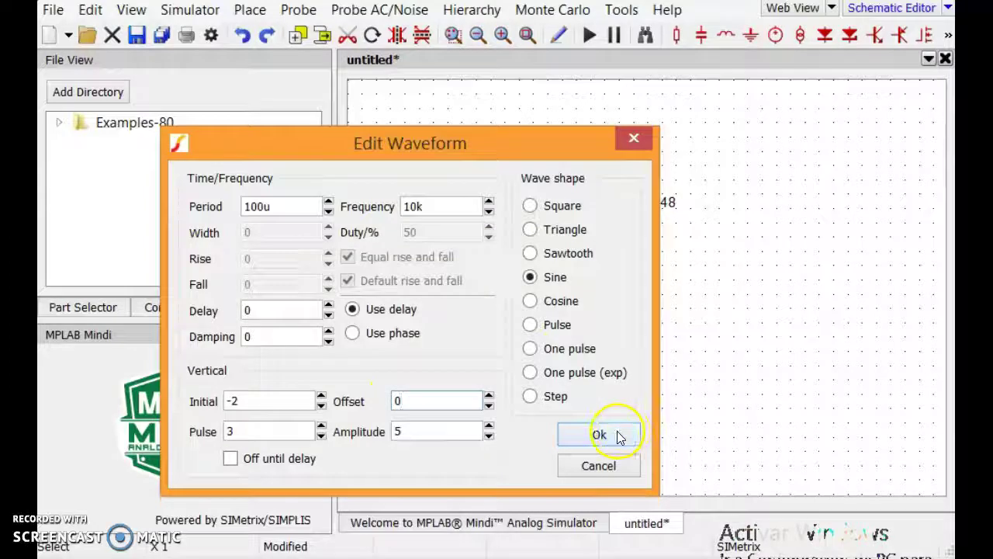
pyautogui.click(610, 435)
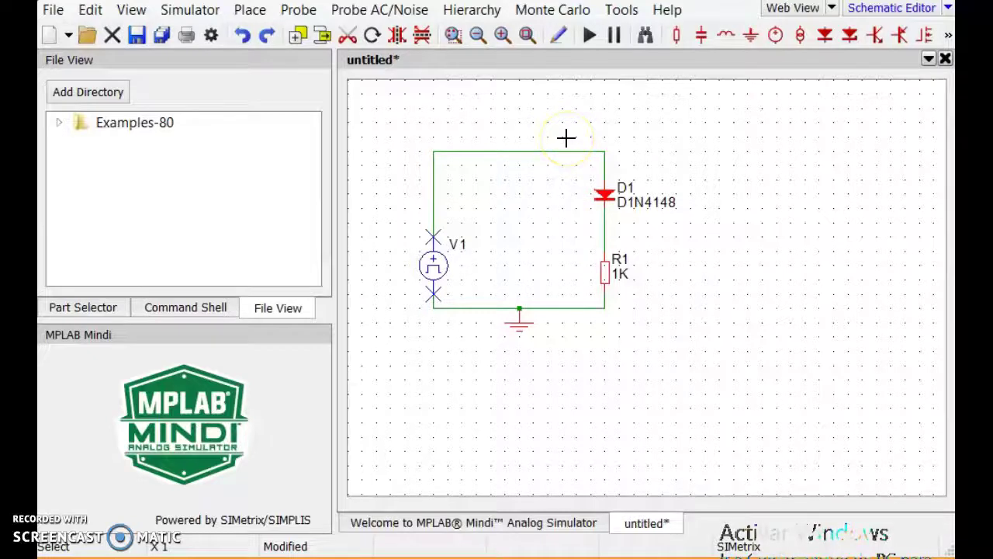
# Open the simulator's analysis setup and review the Transient, AC, DC, Noise, TF, SOA and Data settings.
pyautogui.click(191, 10)
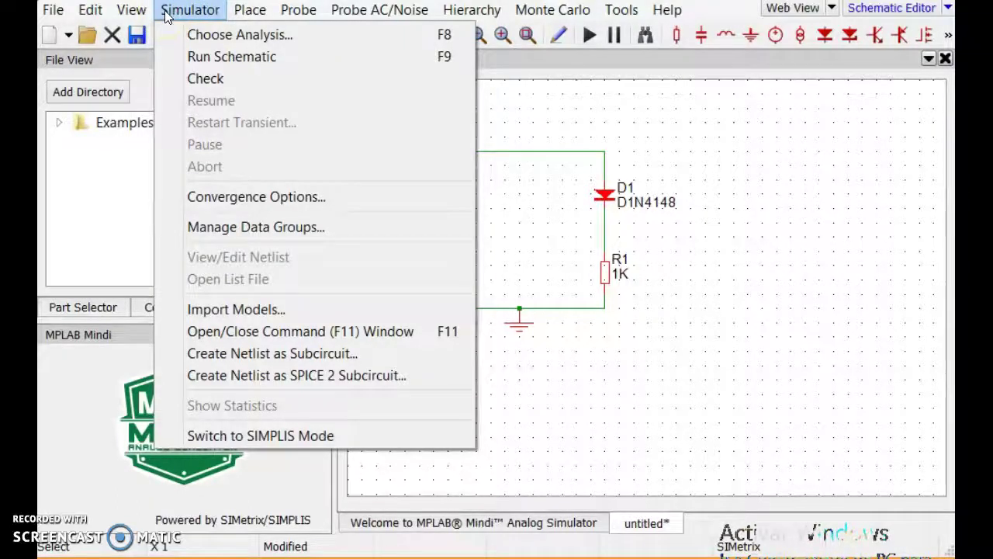
pyautogui.click(176, 17)
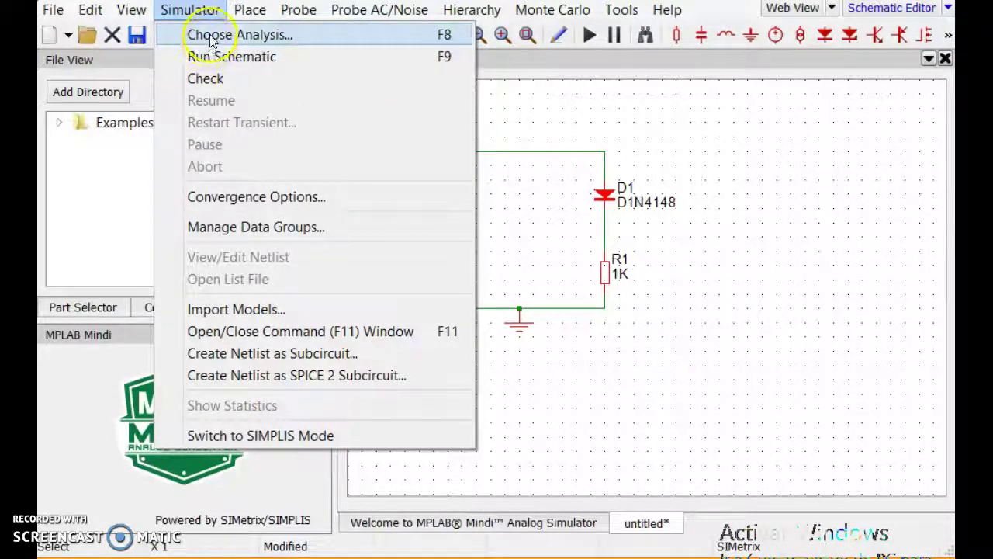
pyautogui.click(209, 35)
pyautogui.moveTo(469, 121); pyautogui.dragTo(232, 35)
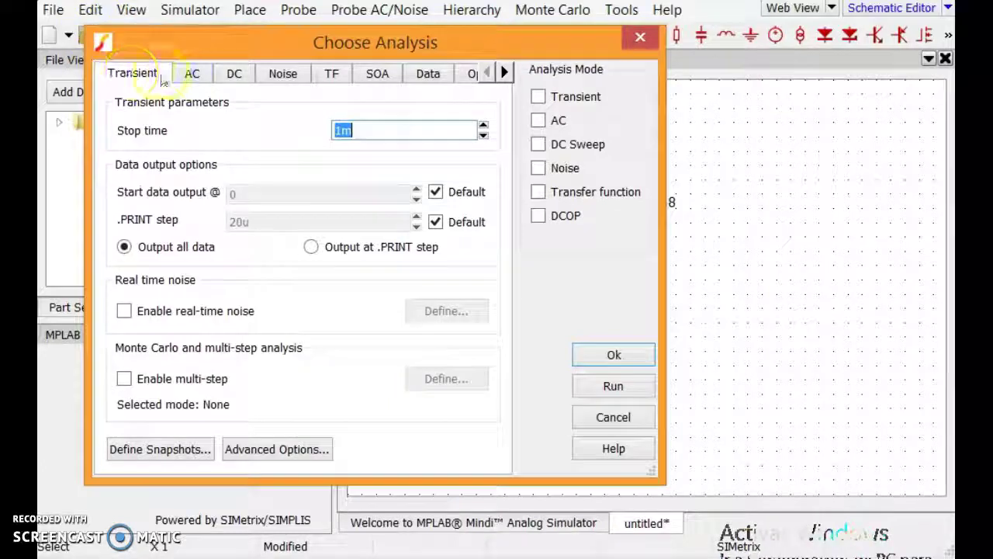
pyautogui.click(193, 75)
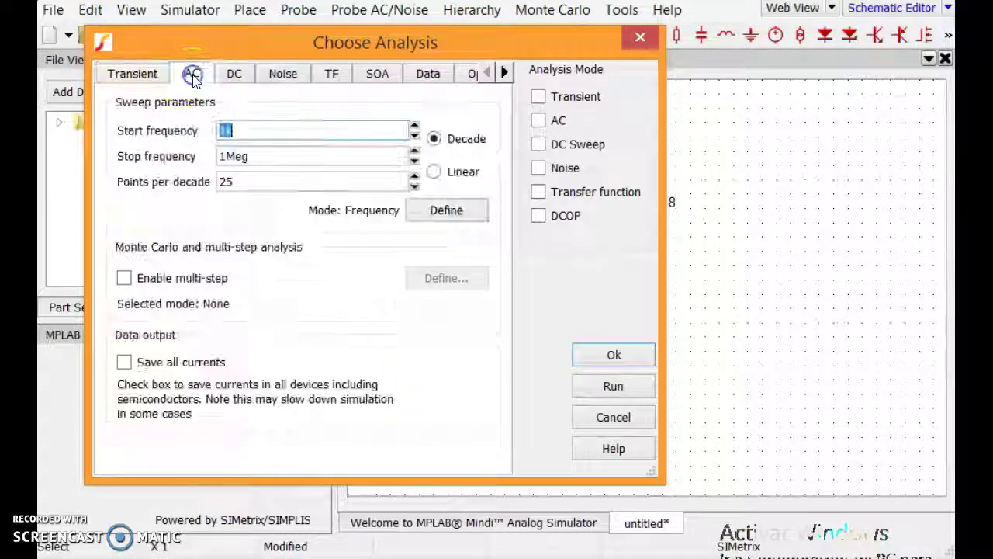
pyautogui.click(236, 76)
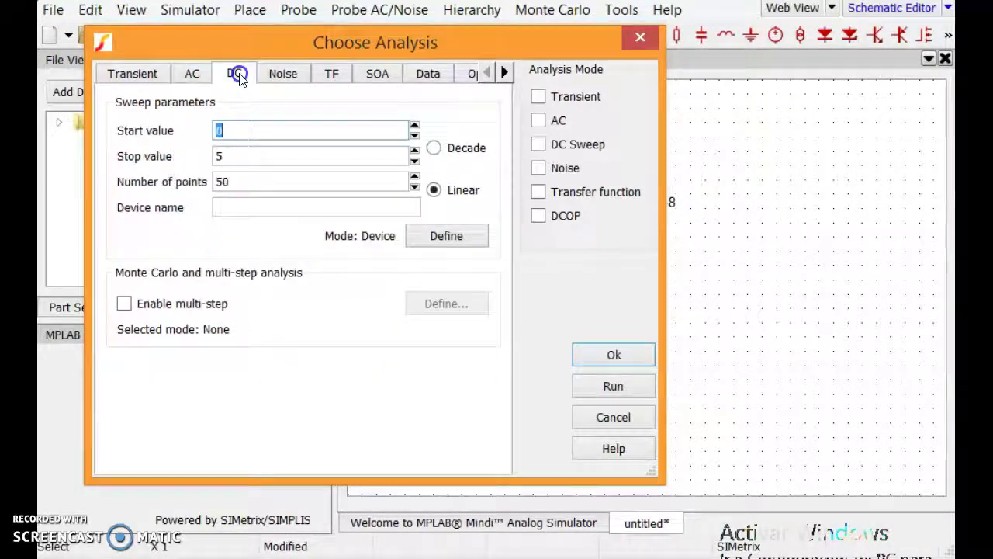
pyautogui.click(282, 77)
pyautogui.click(335, 76)
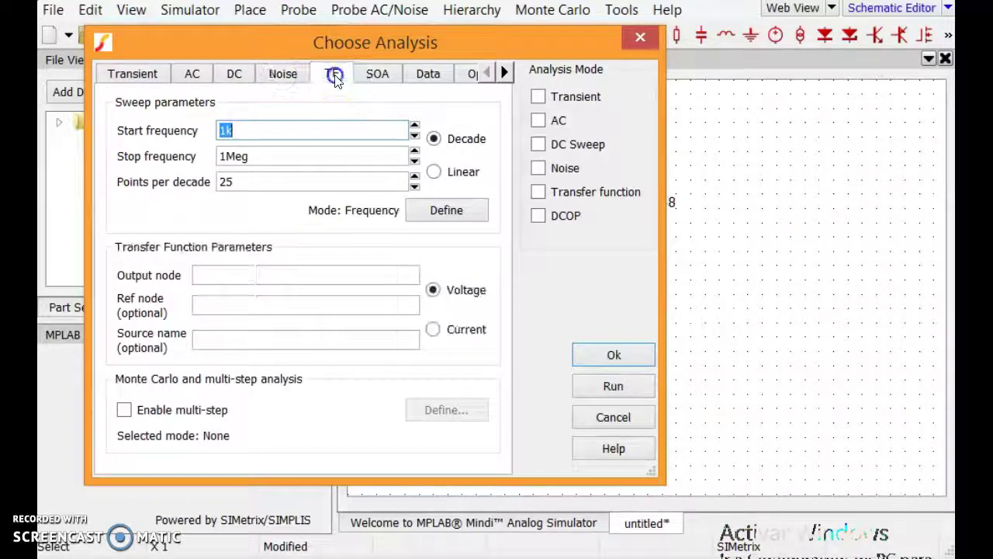
pyautogui.click(377, 75)
pyautogui.click(280, 74)
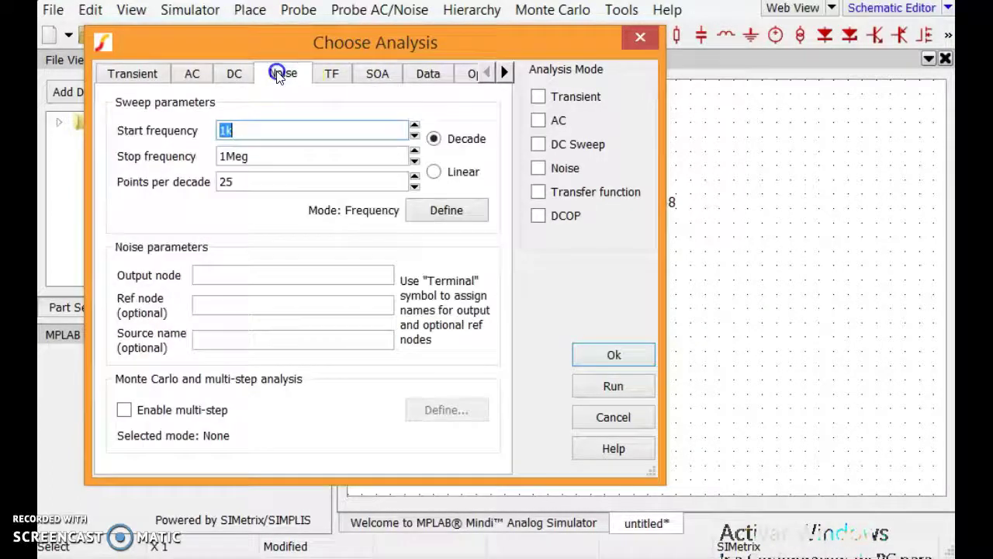
pyautogui.click(426, 73)
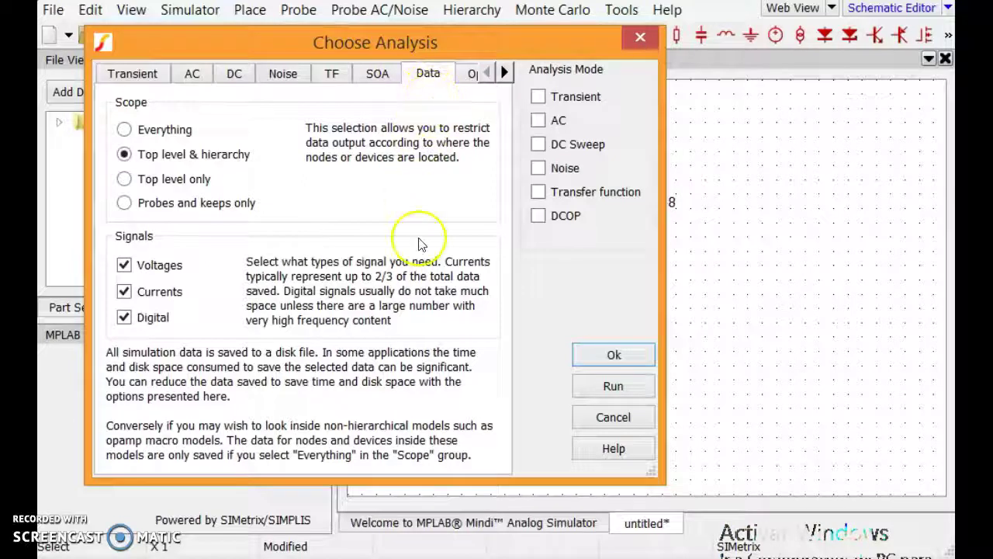
# Review the analysis setup's Options page, including tolerances and circuit conditions, and look again at the Transient, AC and DC settings.
pyautogui.click(508, 72)
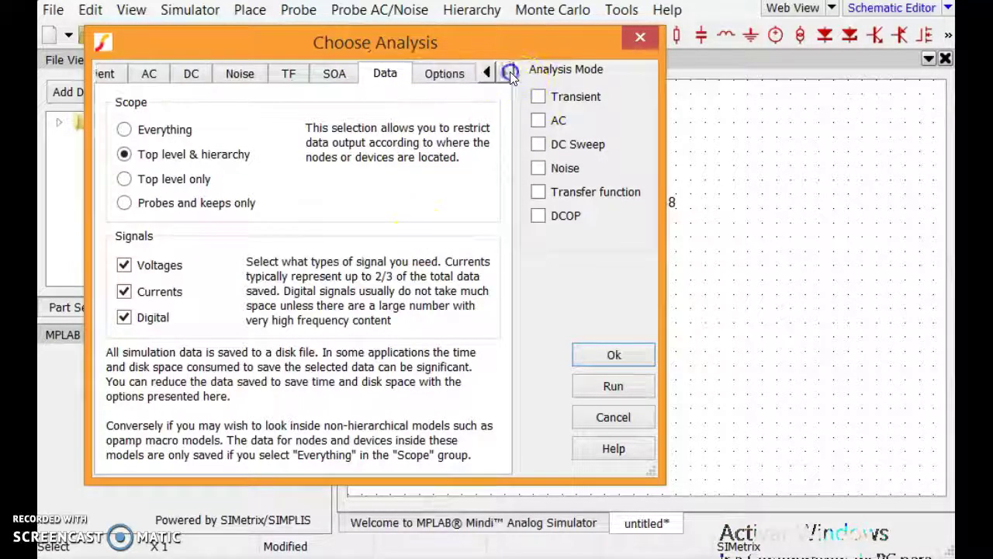
pyautogui.click(435, 73)
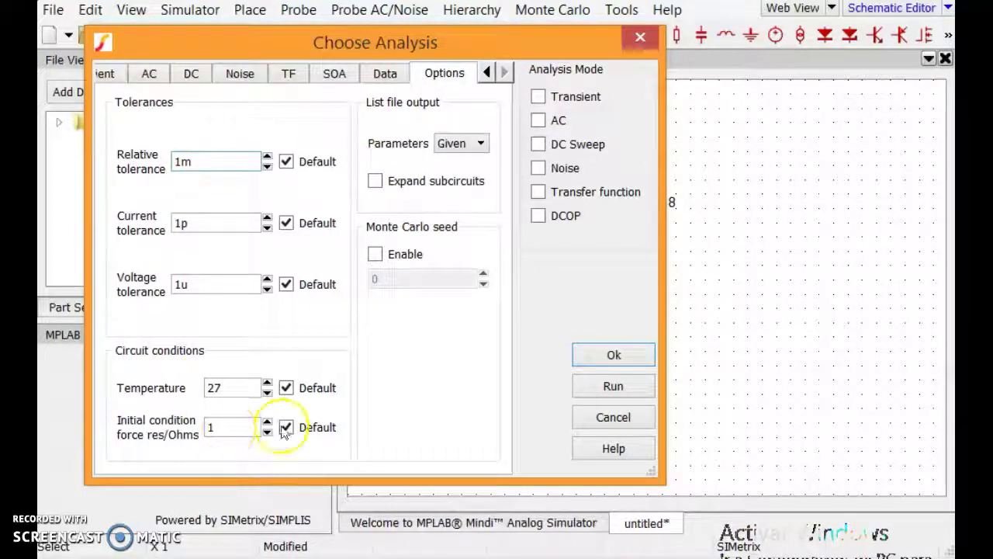
pyautogui.click(486, 72)
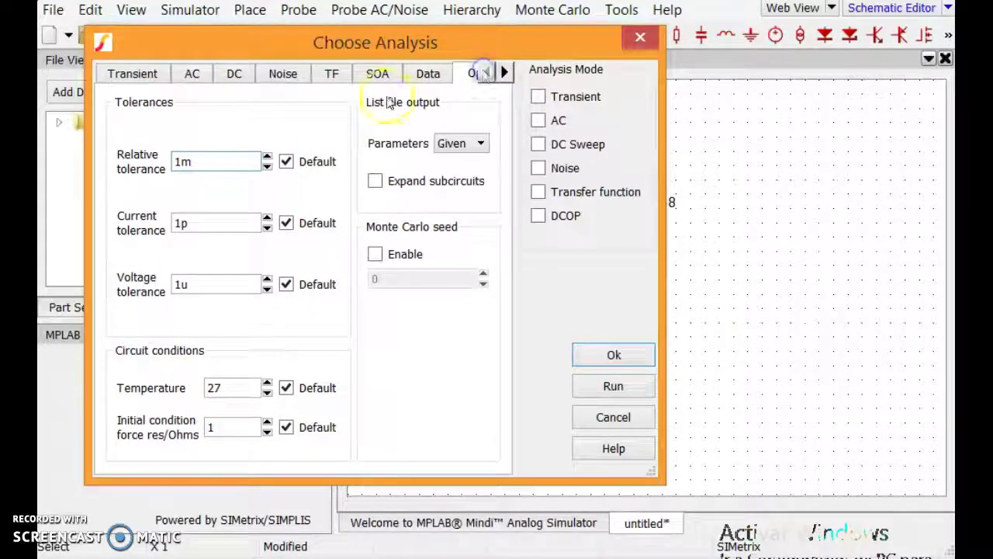
pyautogui.click(132, 74)
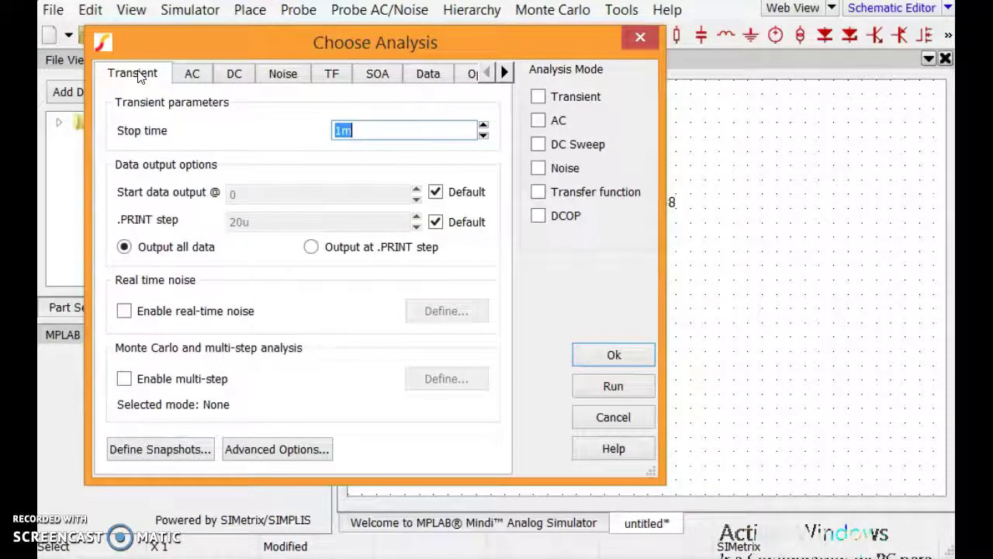
pyautogui.click(193, 74)
pyautogui.click(235, 73)
pyautogui.click(203, 78)
pyautogui.click(135, 81)
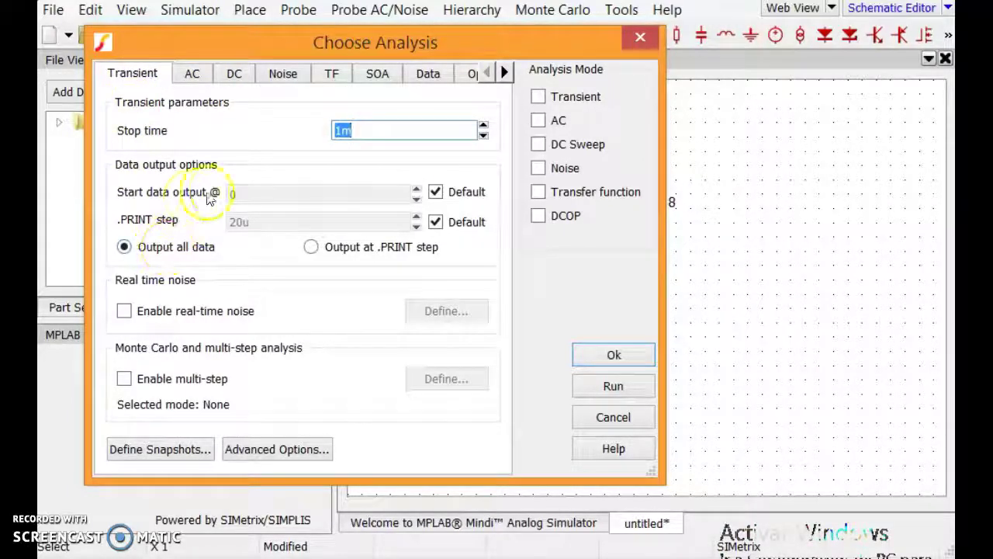
# Set the transient stop time to 10m, enable the Transient analysis mode, and accept the analysis setup.
pyautogui.click(361, 131)
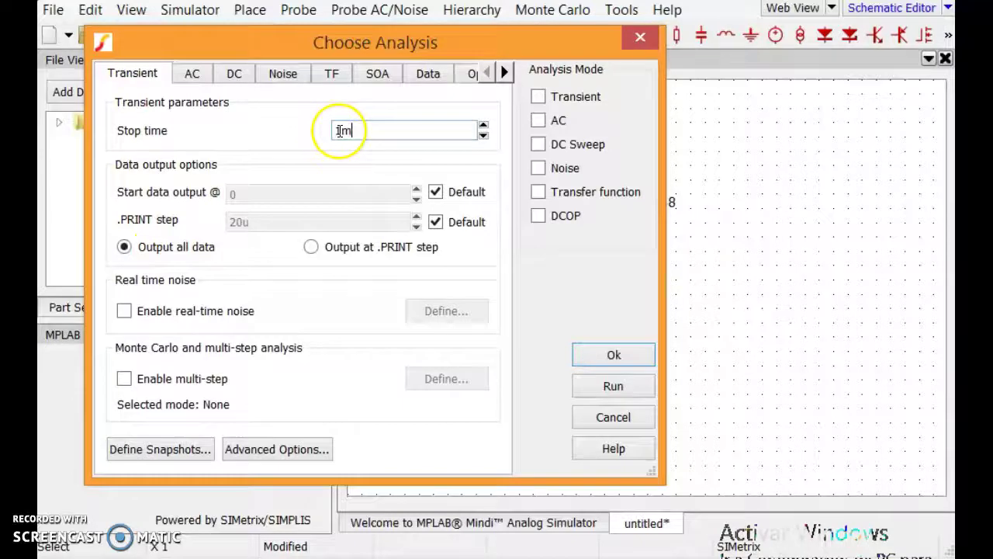
pyautogui.click(342, 131)
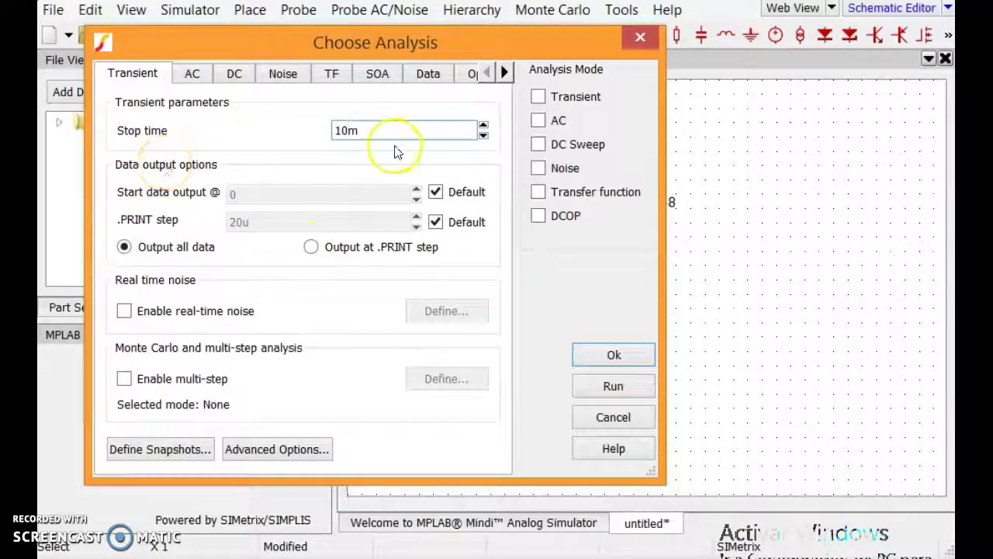
pyautogui.click(538, 97)
pyautogui.click(605, 352)
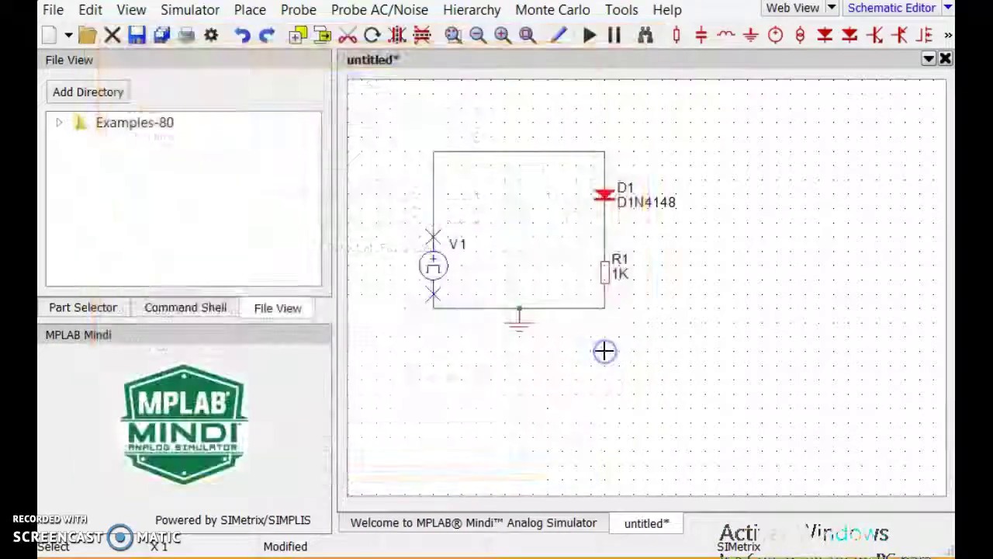
pyautogui.click(190, 10)
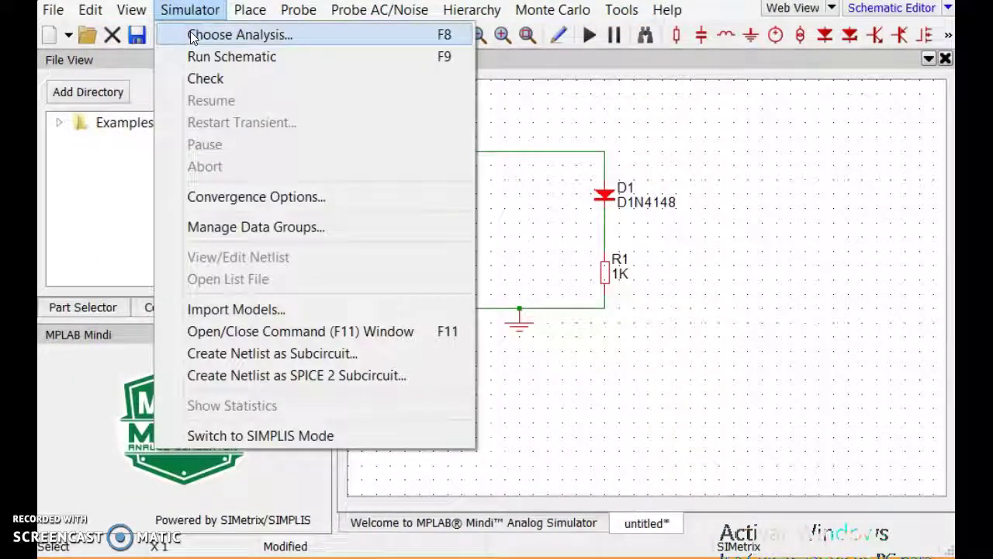
pyautogui.click(233, 35)
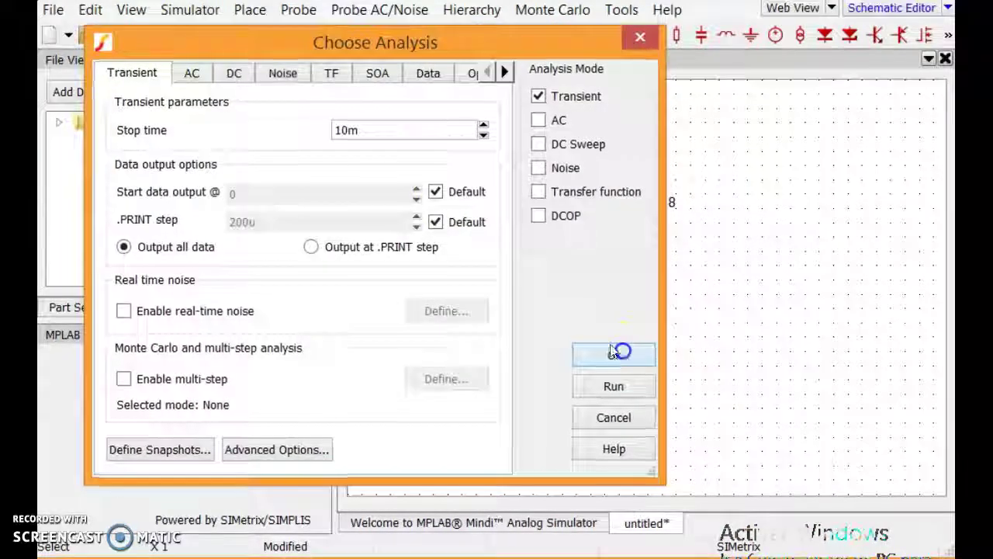
pyautogui.click(613, 352)
# Run the schematic simulation and plot the voltage on V1's positive wire with the interactive voltage probe.
pyautogui.click(190, 10)
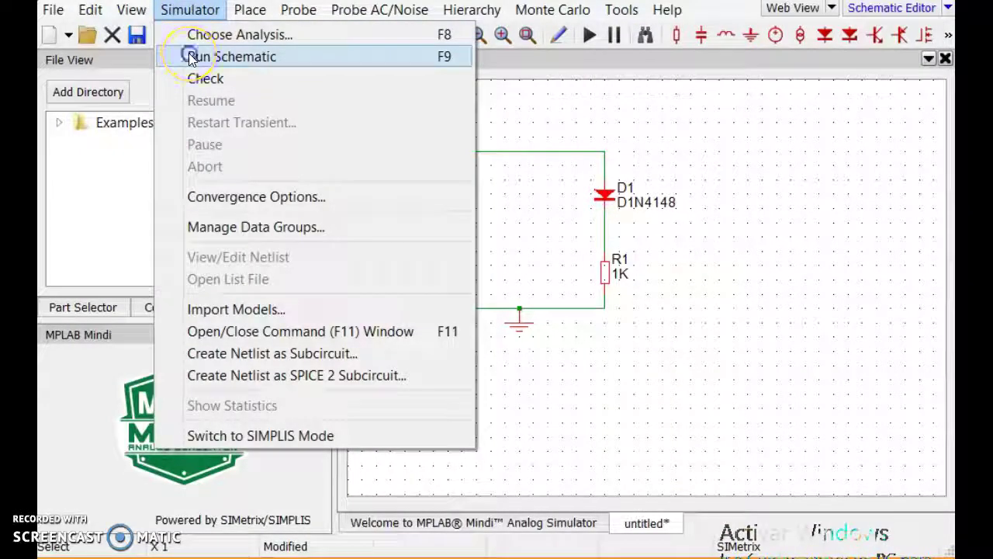
pyautogui.click(231, 56)
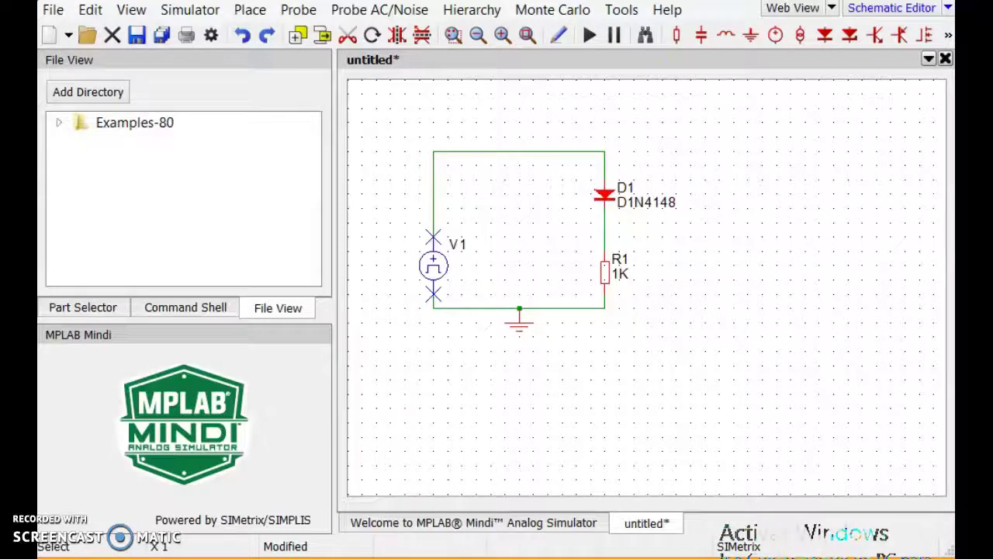
pyautogui.click(947, 36)
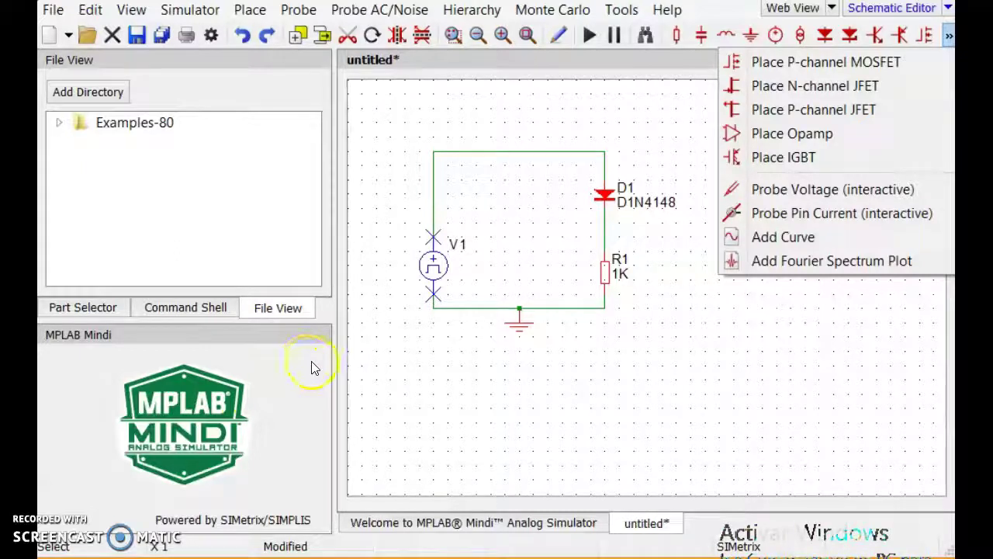
pyautogui.click(786, 196)
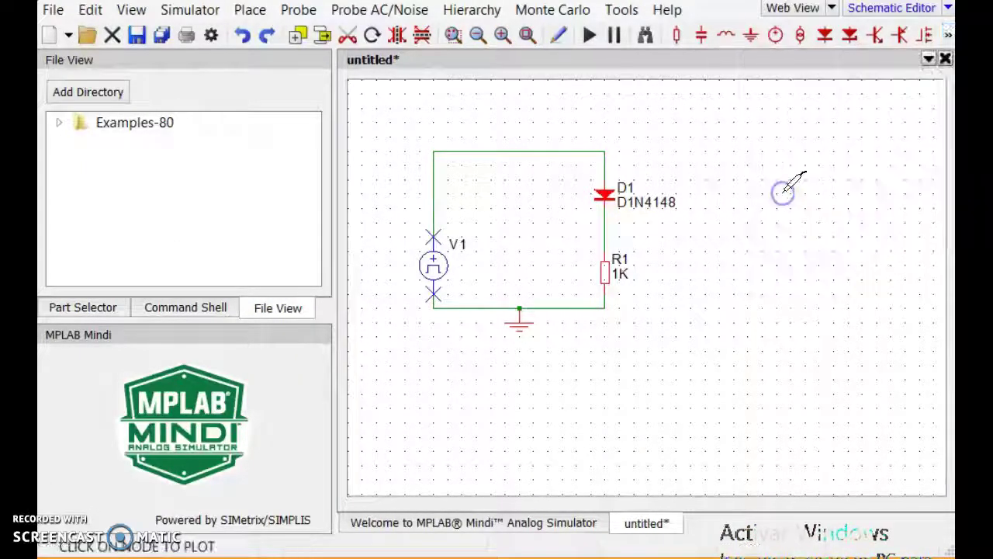
pyautogui.click(434, 198)
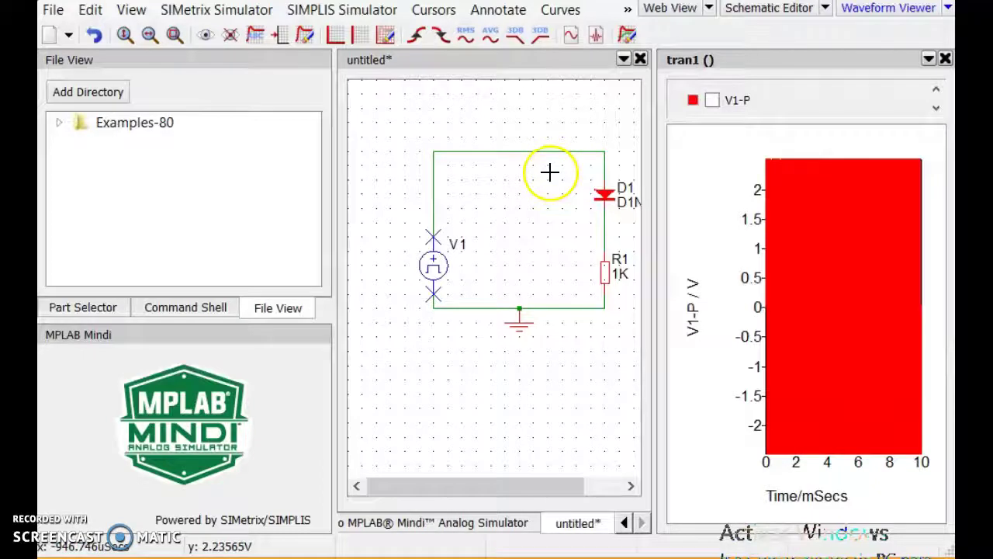
# Close the waveform plot and set the transient analysis stop time to 1m.
pyautogui.click(947, 61)
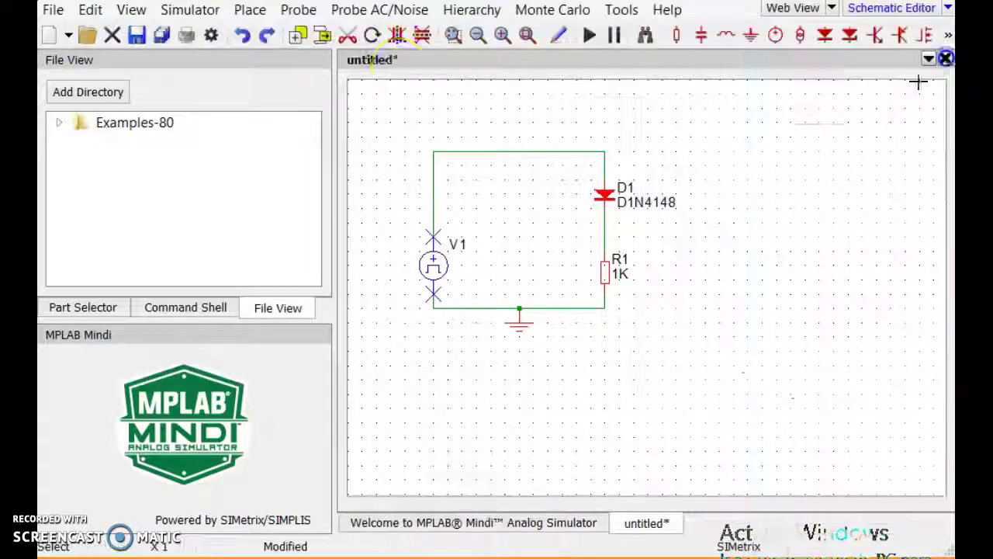
pyautogui.click(190, 10)
pyautogui.click(188, 35)
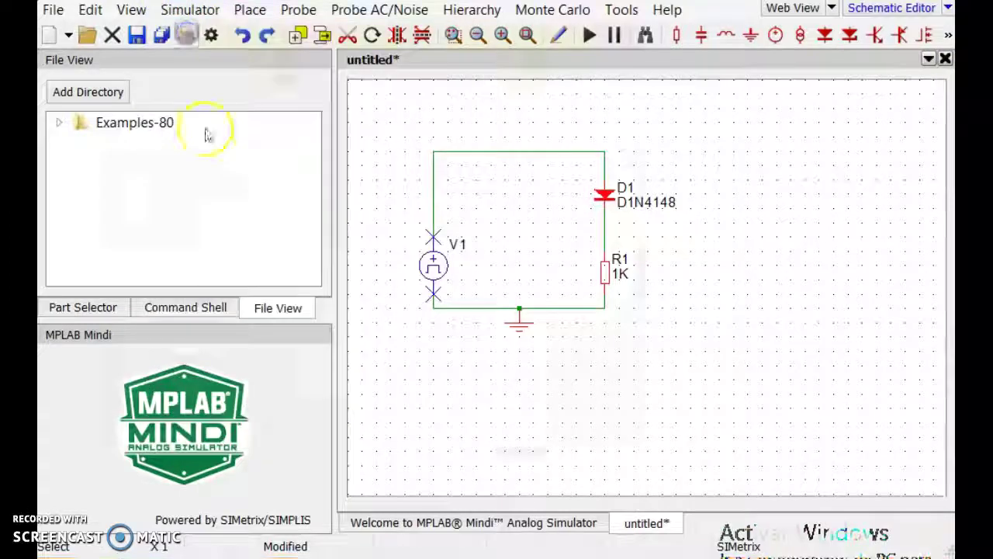
pyautogui.click(342, 130)
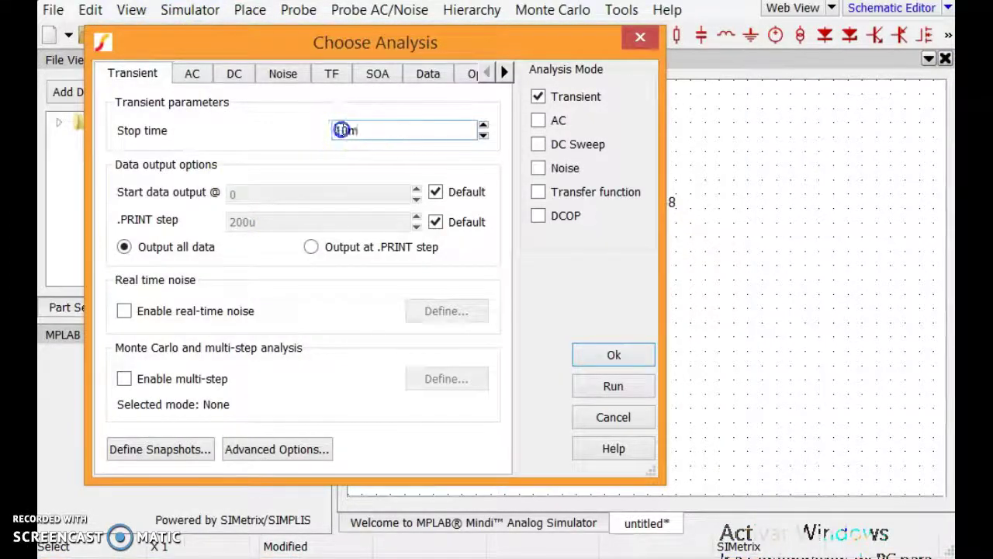
pyautogui.moveTo(347, 130); pyautogui.dragTo(336, 130)
pyautogui.write('1')
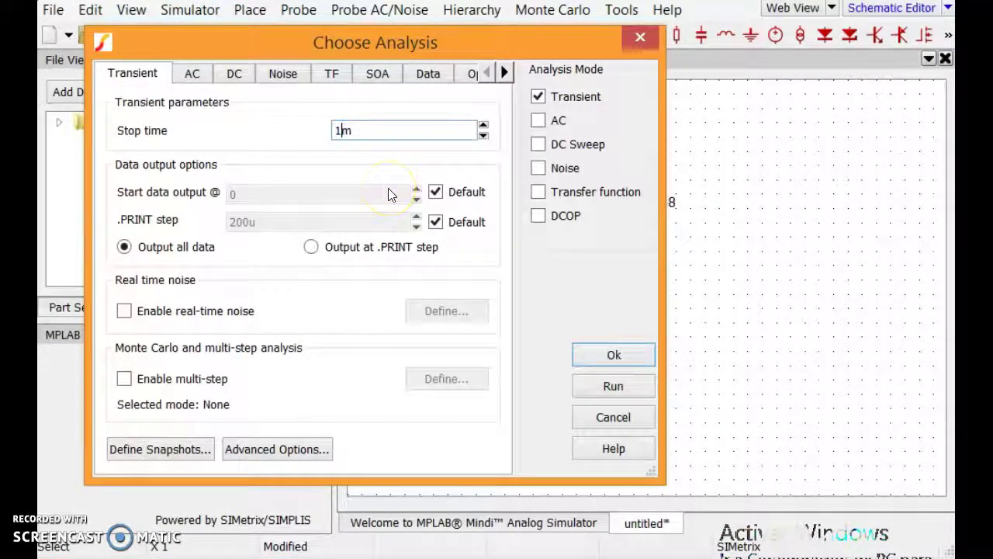
pyautogui.click(627, 360)
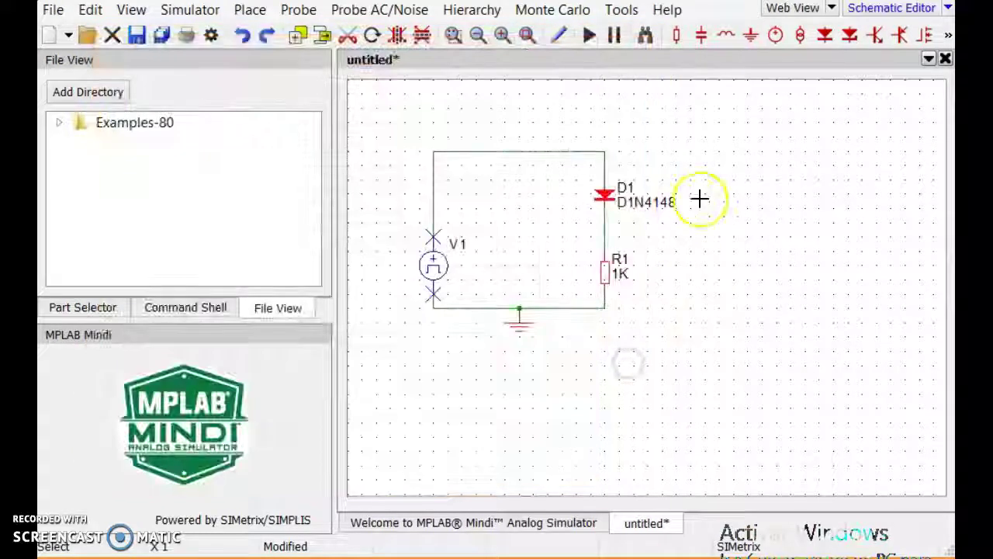
# Rerun the simulation with the 1m stop time and probe the voltage on V1's positive wire.
pyautogui.click(186, 9)
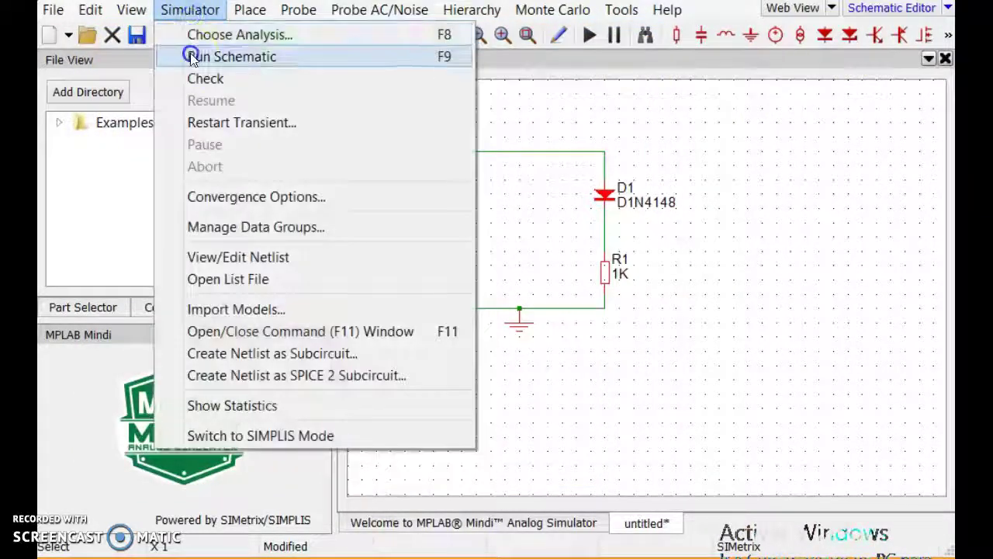
pyautogui.click(192, 57)
pyautogui.click(948, 36)
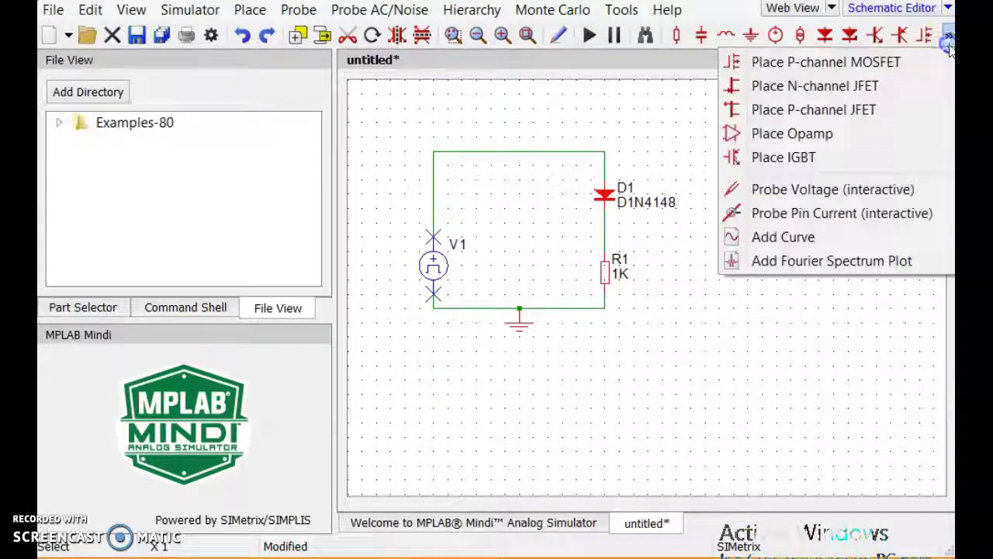
pyautogui.click(780, 189)
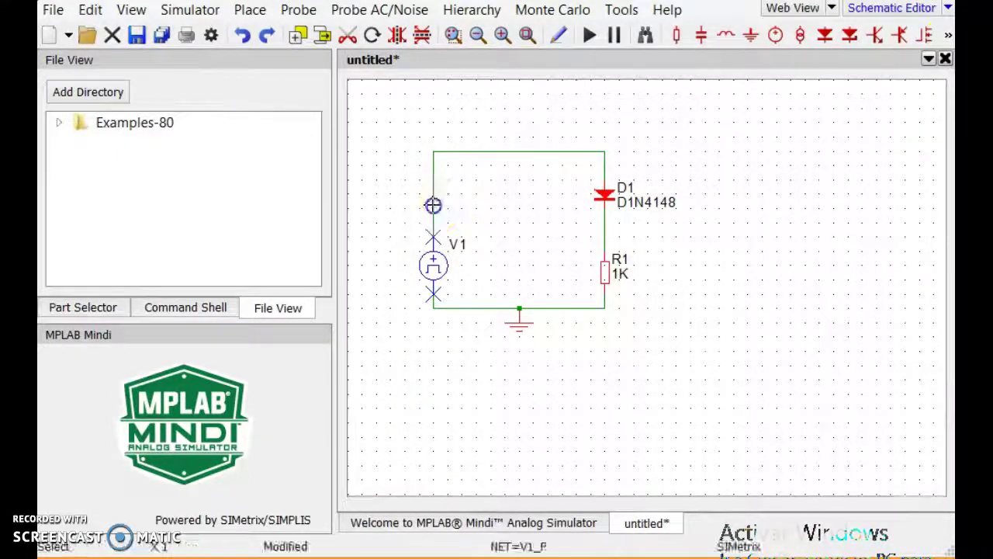
pyautogui.click(433, 205)
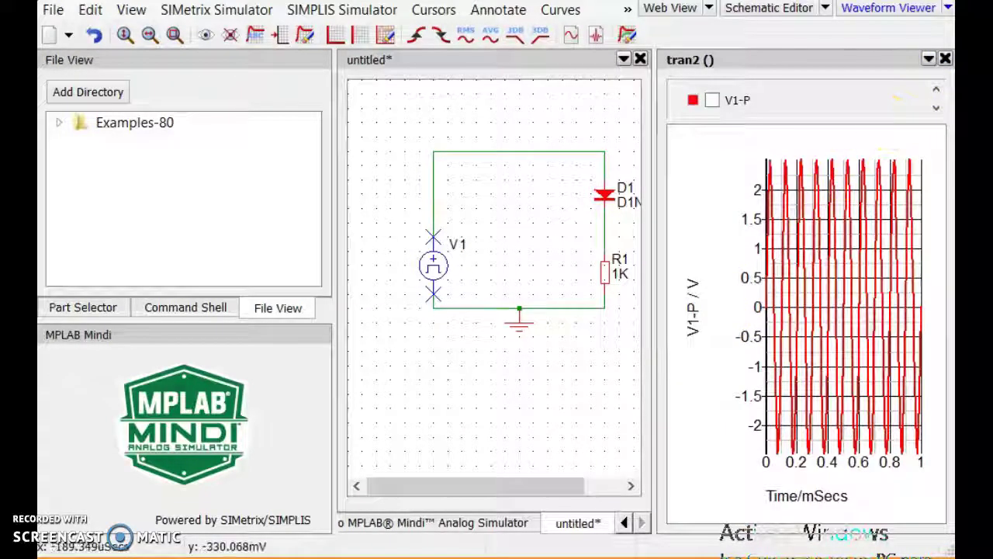
# Close the second waveform plot and set the transient analysis stop time to 0.2m.
pyautogui.click(945, 60)
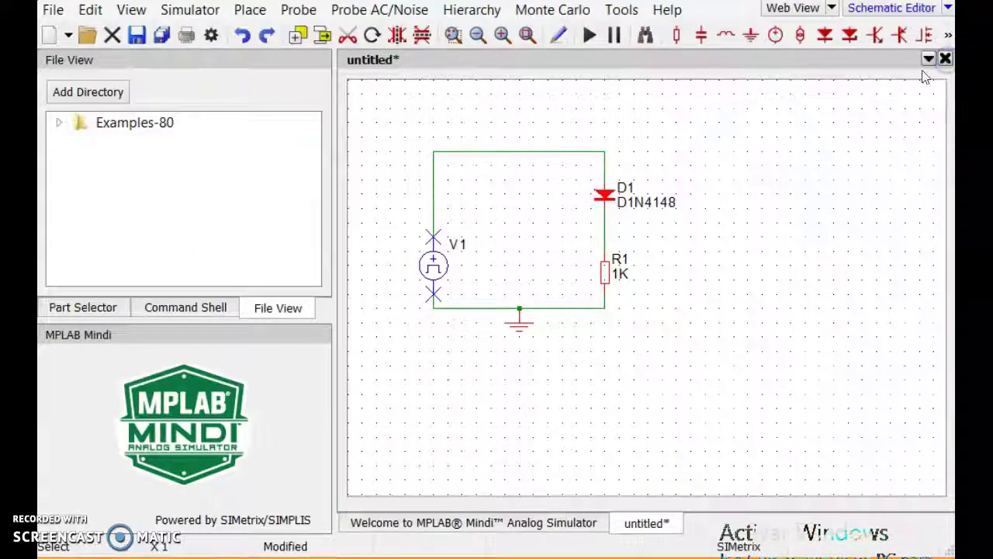
pyautogui.click(190, 9)
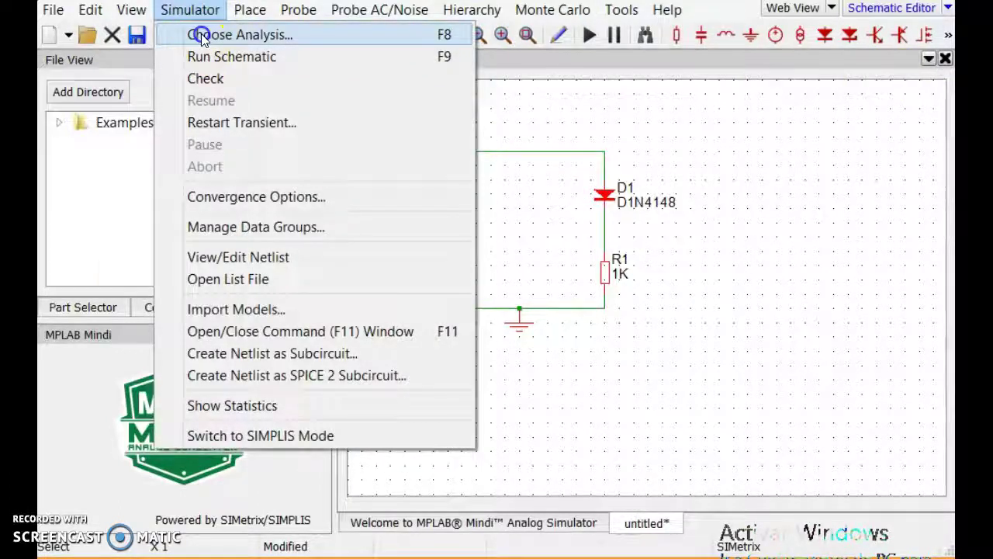
pyautogui.click(198, 34)
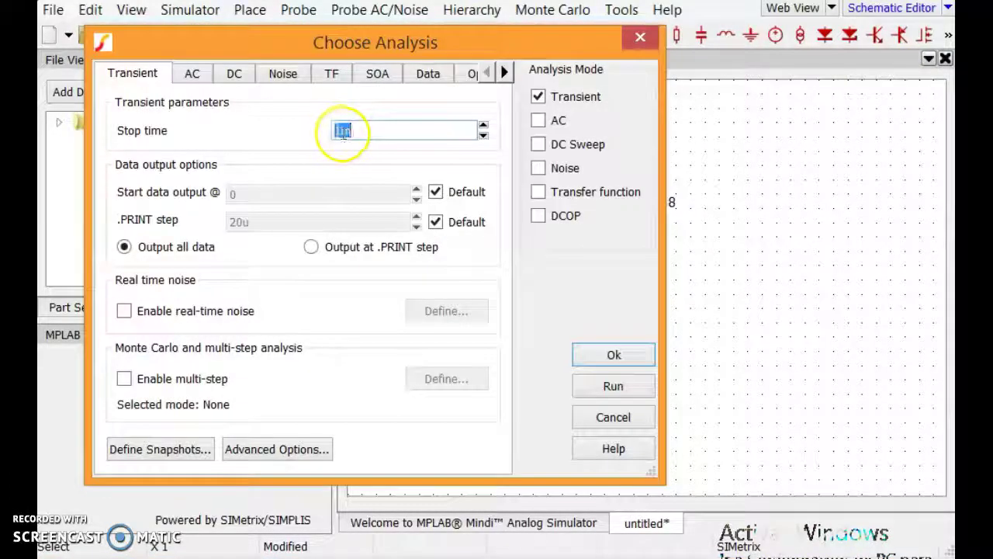
pyautogui.click(340, 130)
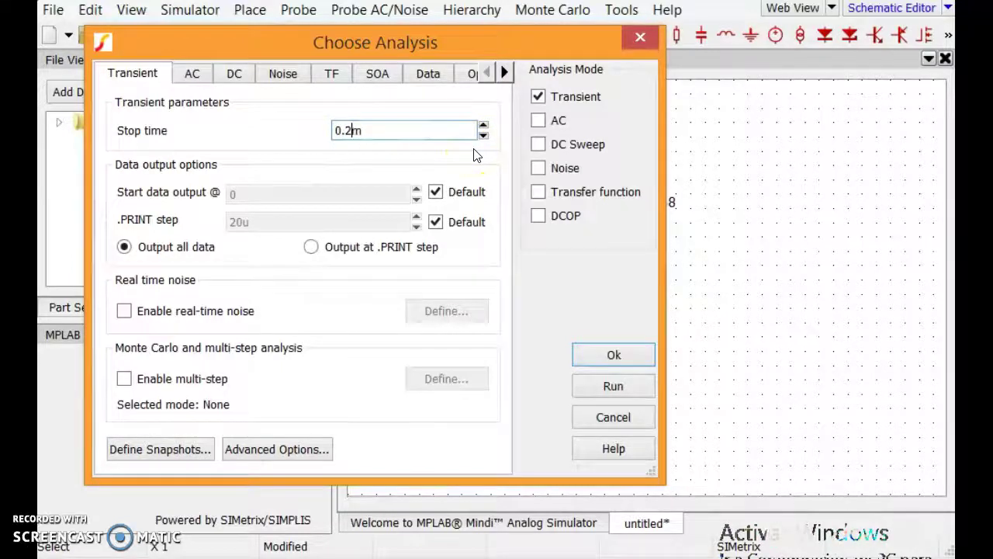
pyautogui.click(614, 354)
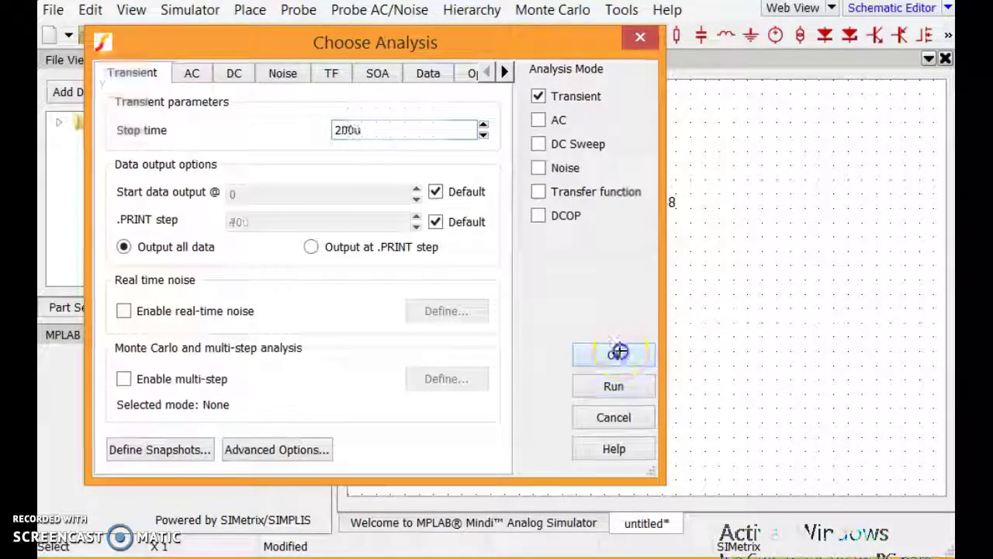
pyautogui.click(604, 274)
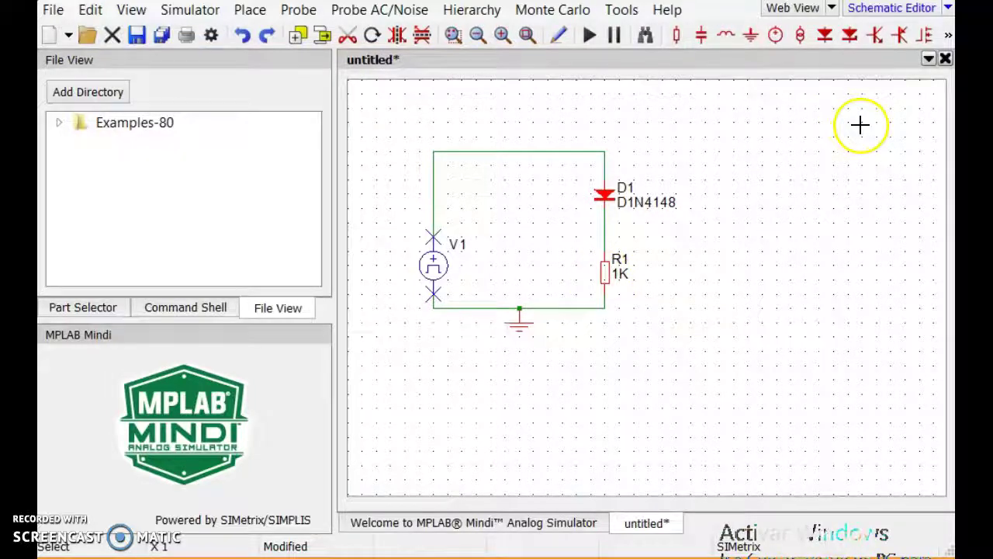
# Rerun the simulation with the 0.2m stop time and plot the voltage on V1's positive wire using the interactive voltage probe.
pyautogui.click(948, 36)
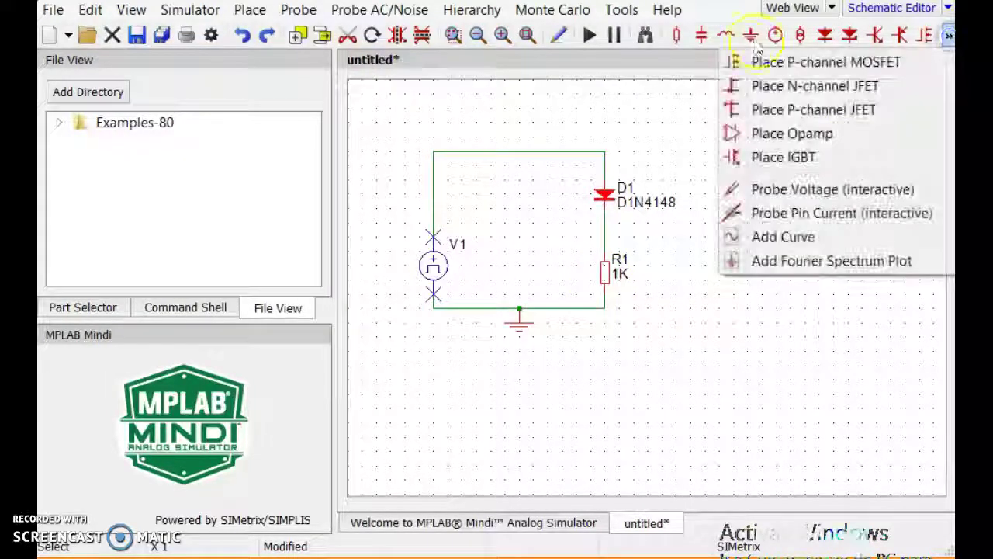
pyautogui.click(182, 10)
pyautogui.click(200, 55)
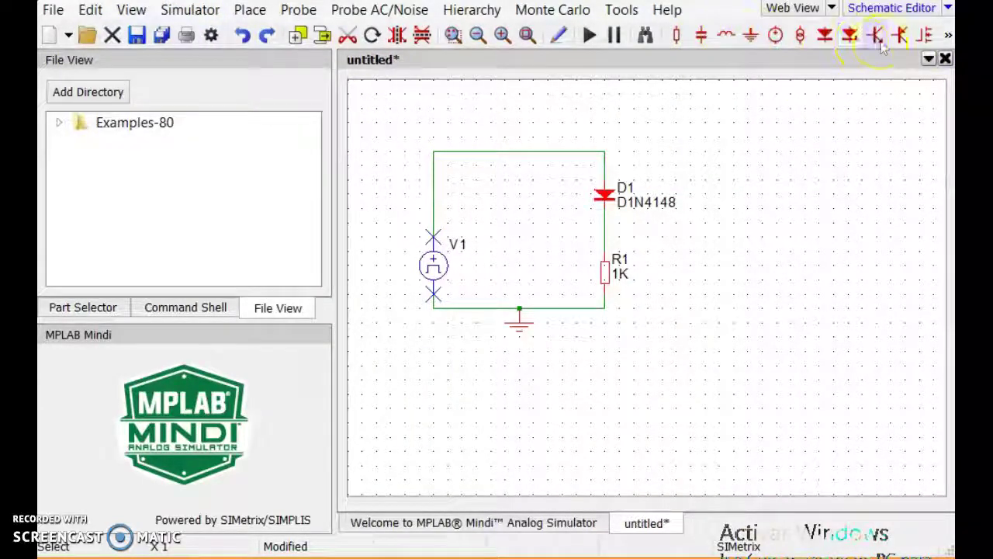
pyautogui.click(948, 35)
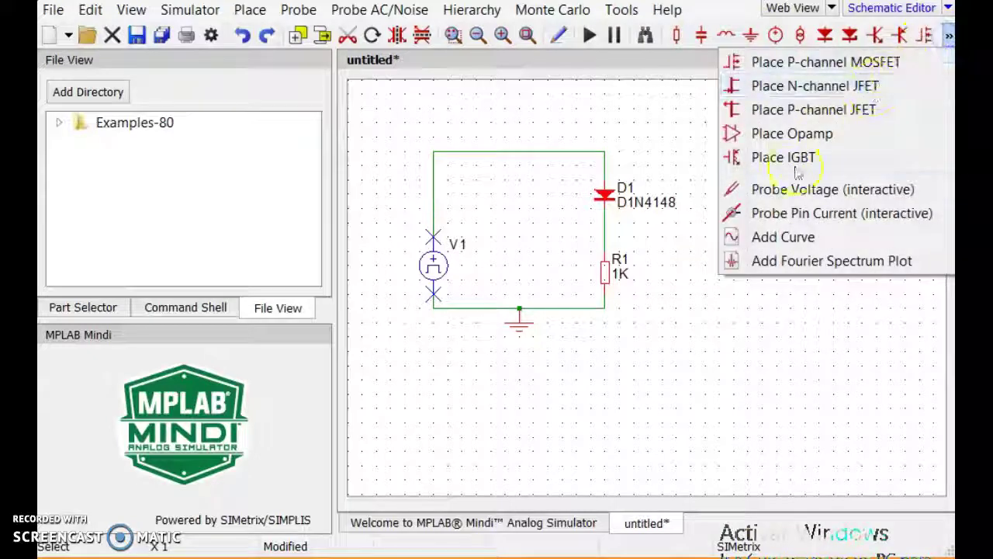
pyautogui.click(783, 190)
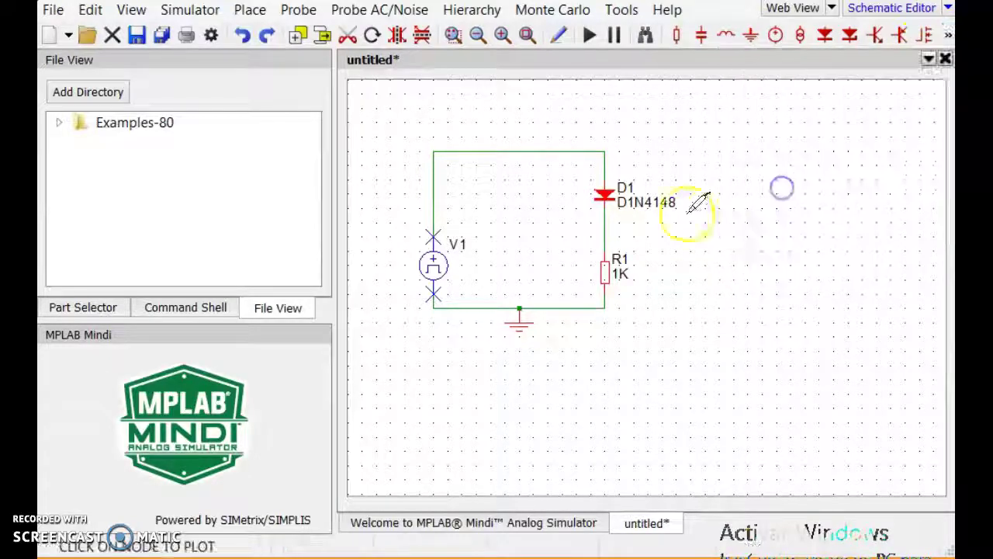
pyautogui.click(433, 200)
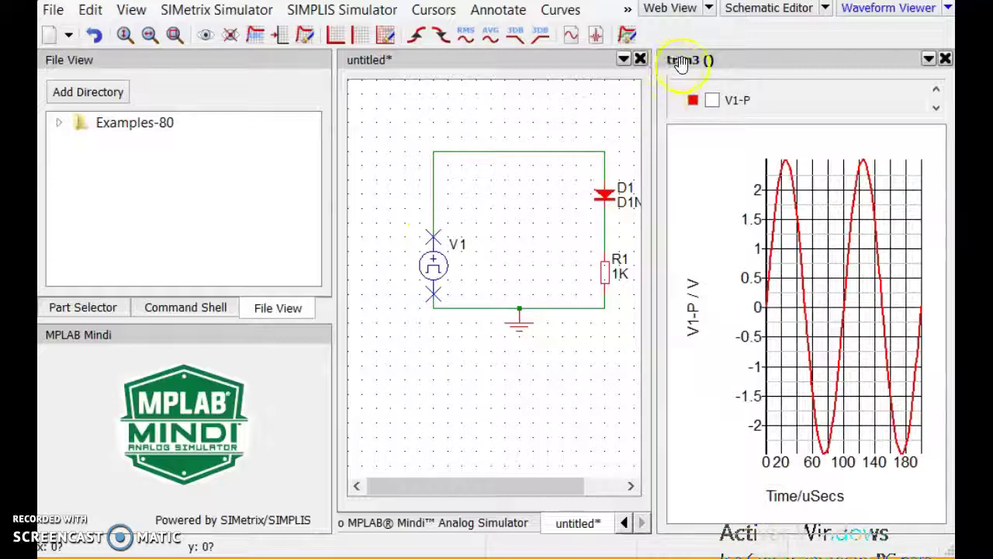
# Add the voltage on the wire between D1 and R1 to the plot using the interactive voltage probe, with the plot pane widened.
pyautogui.moveTo(647, 93); pyautogui.dragTo(375, 113)
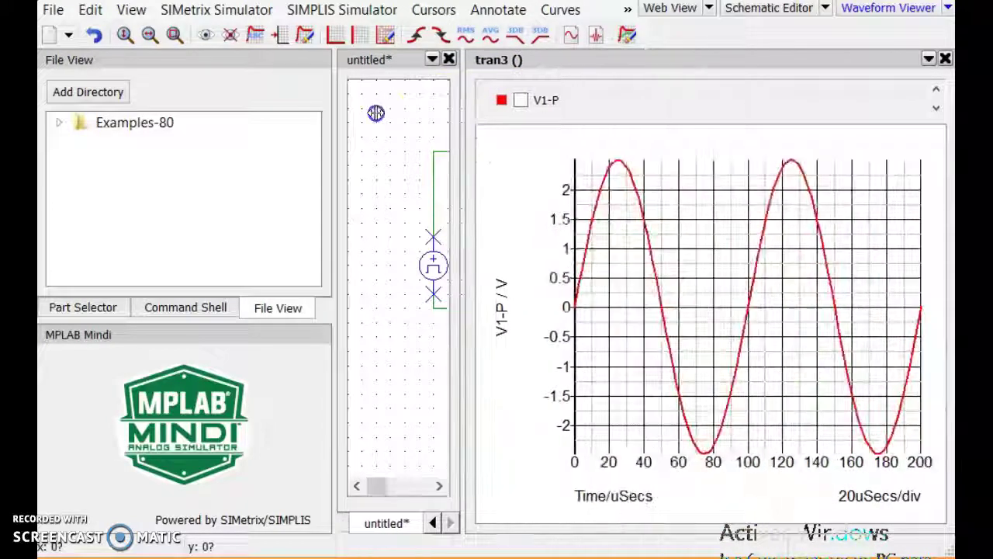
pyautogui.moveTo(598, 240); pyautogui.dragTo(624, 163)
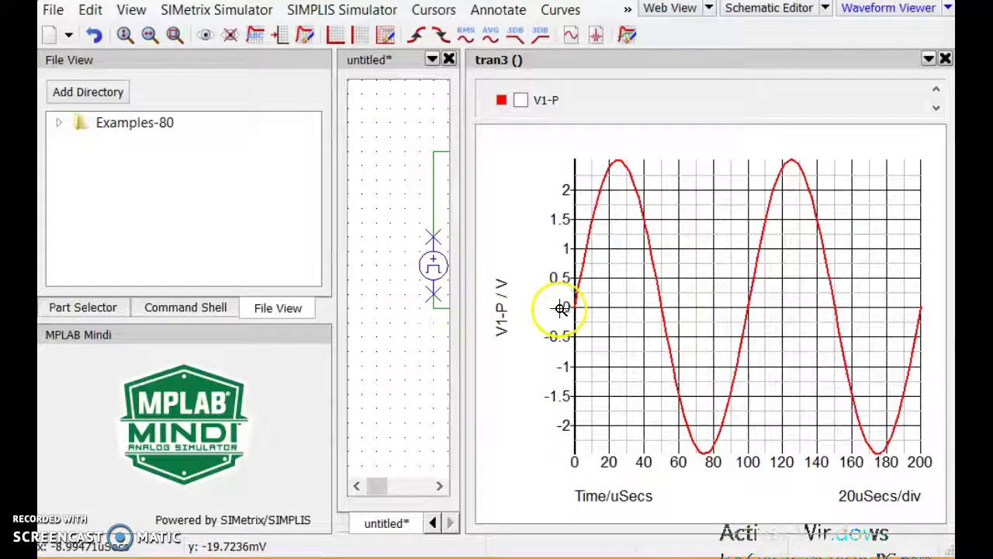
pyautogui.moveTo(459, 284); pyautogui.dragTo(676, 284)
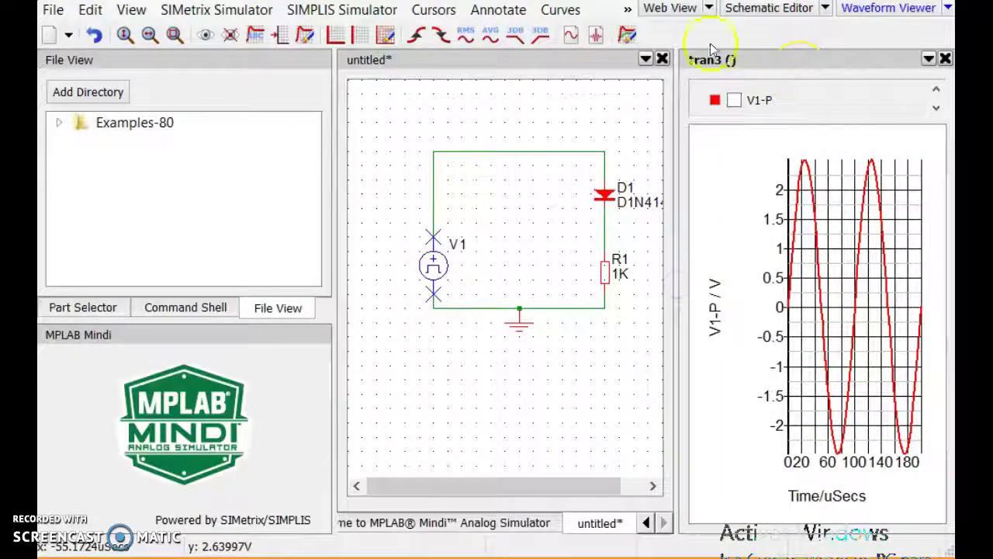
pyautogui.click(519, 118)
pyautogui.click(945, 38)
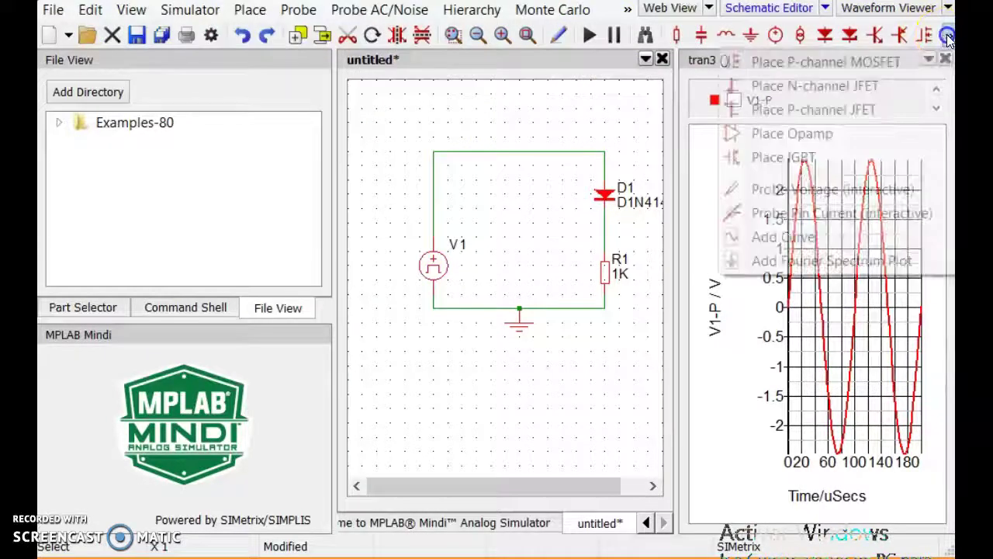
pyautogui.click(764, 189)
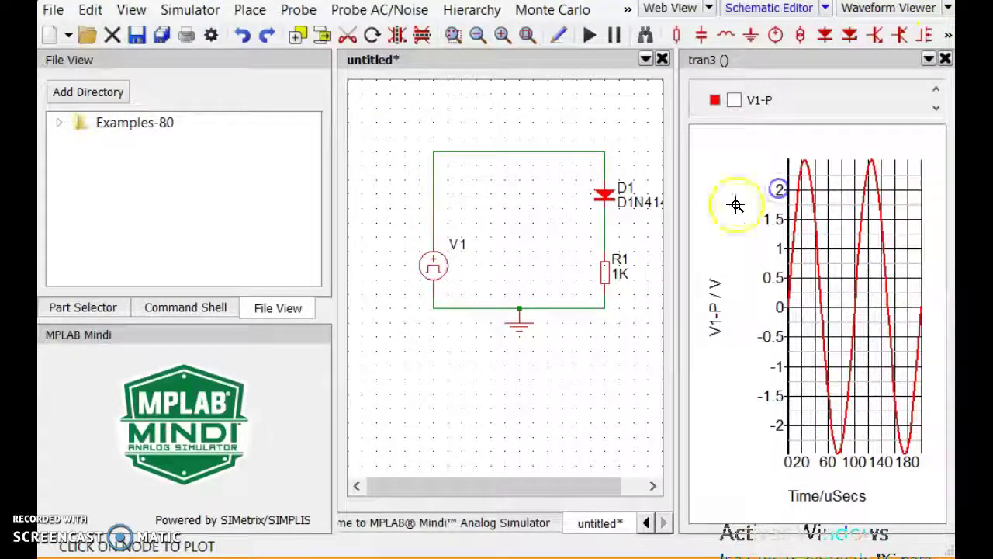
pyautogui.click(605, 230)
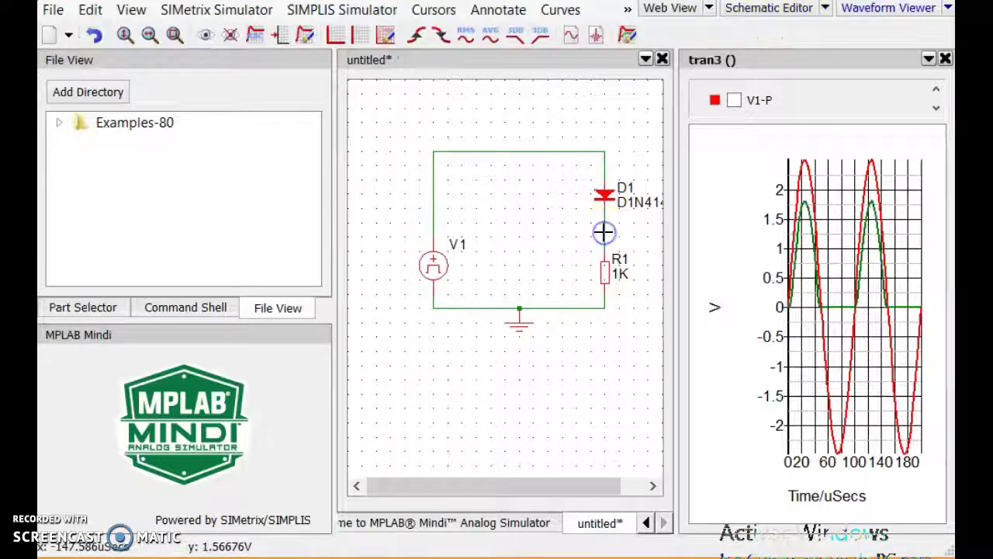
pyautogui.moveTo(675, 245); pyautogui.dragTo(336, 261)
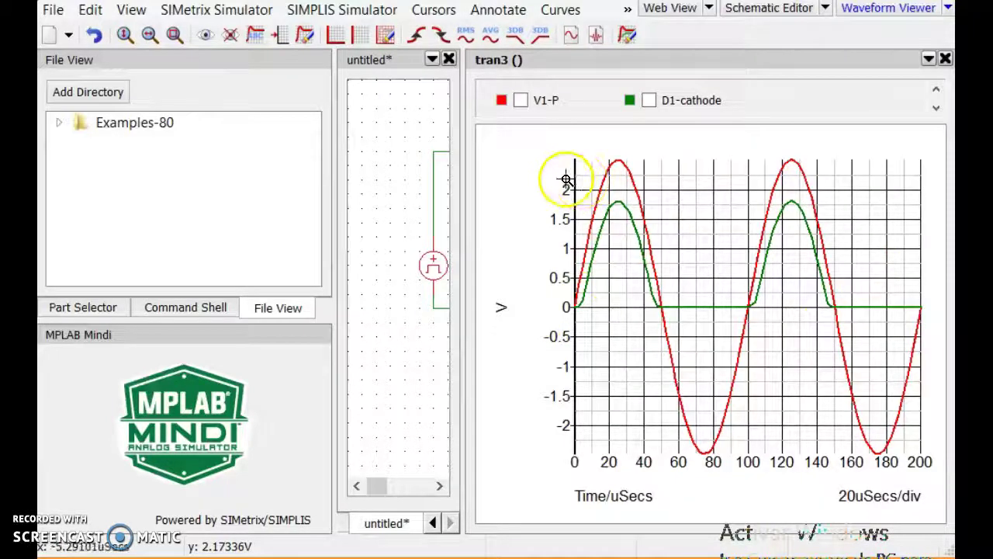
# Open the analysis settings to check the transient stop time and close them without changes.
pyautogui.click(132, 10)
pyautogui.moveTo(201, 11)
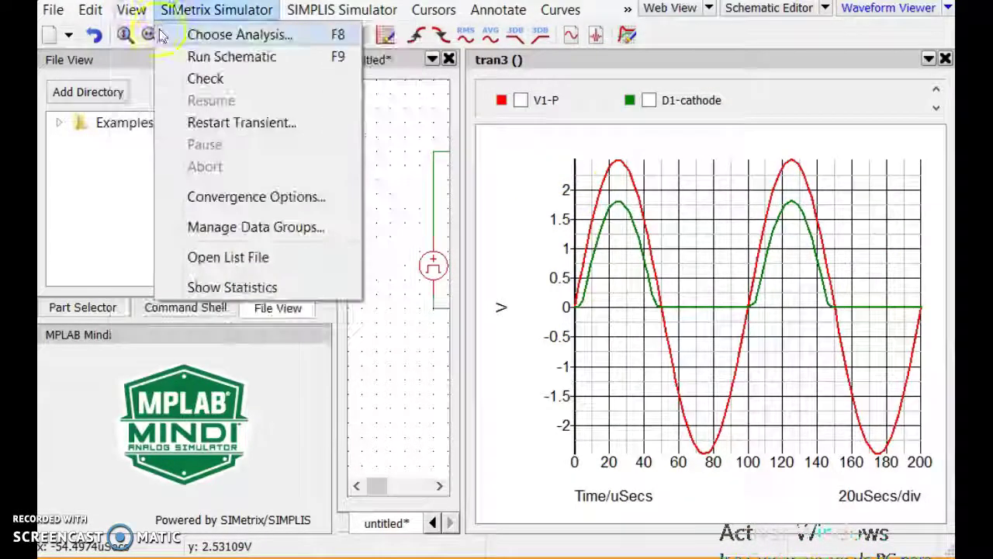
pyautogui.click(201, 36)
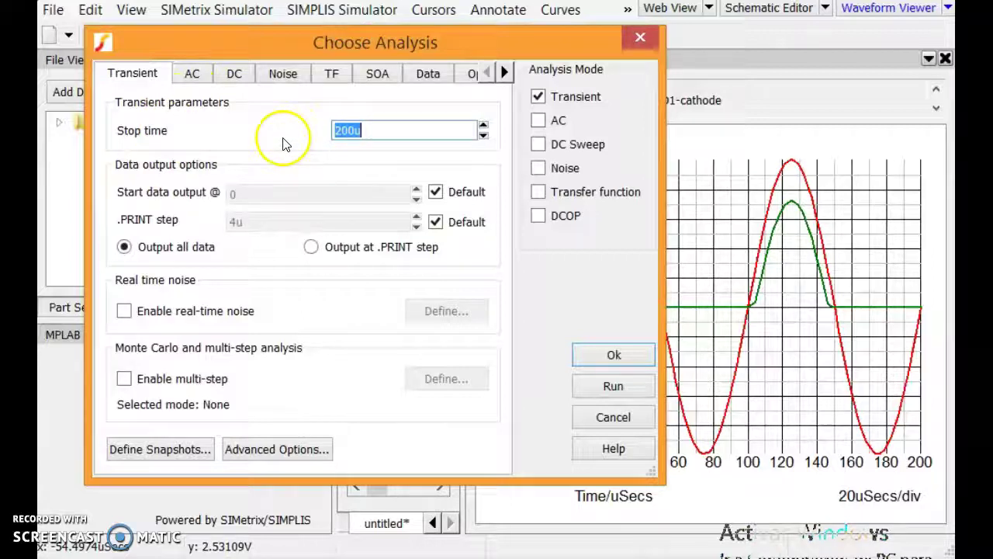
pyautogui.click(636, 43)
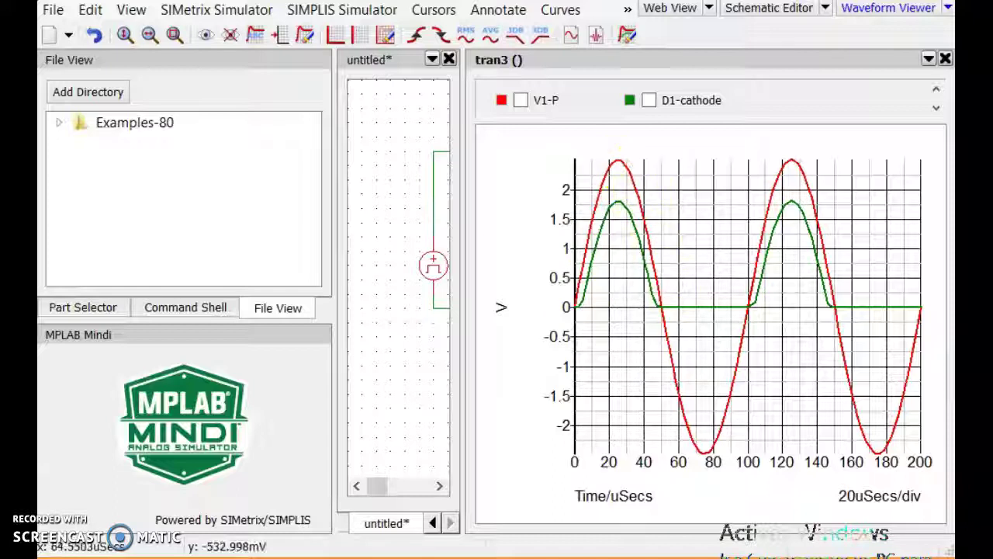
# Compare the V1-P and D1-cathode waveforms with the diode and resistor circuit by resizing the schematic and plot panes.
pyautogui.click(421, 238)
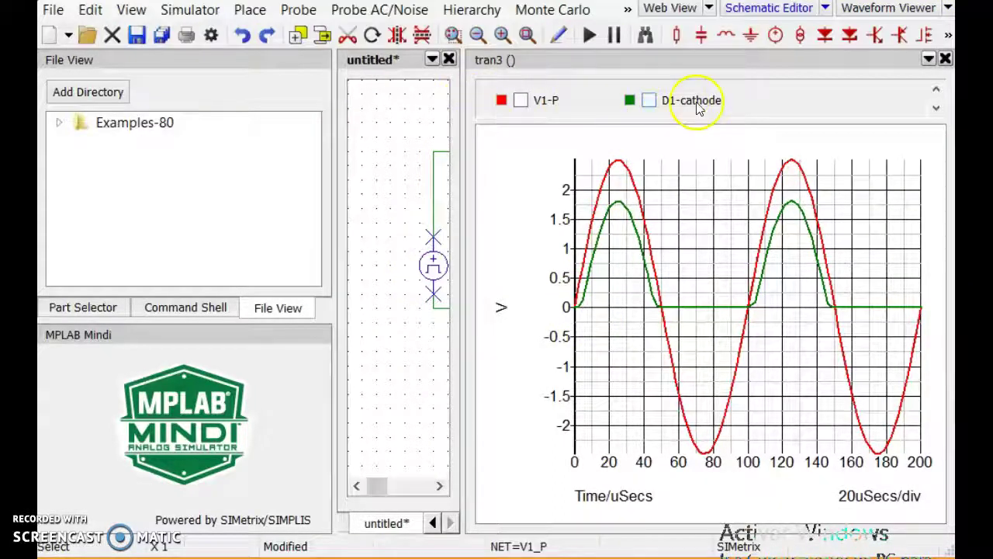
pyautogui.moveTo(455, 177); pyautogui.dragTo(662, 205)
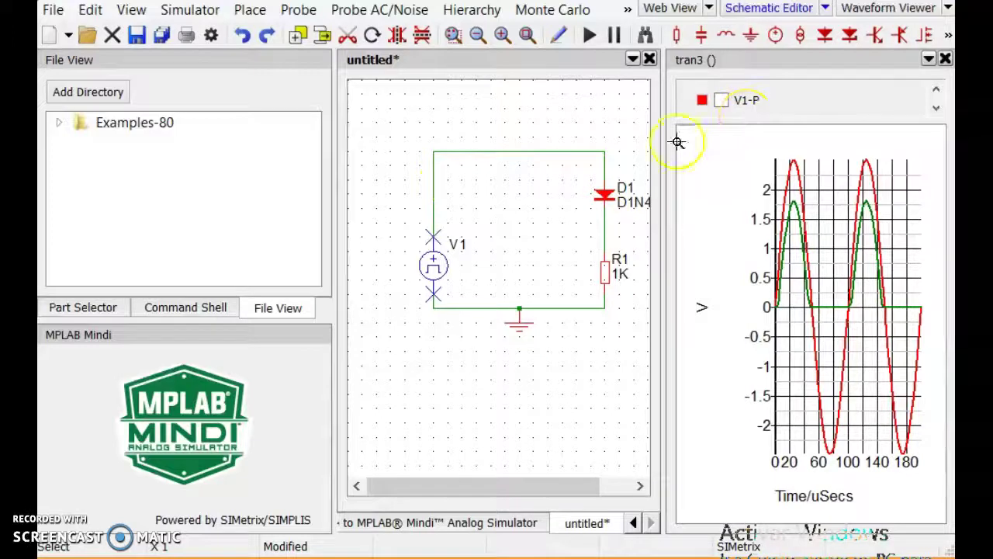
pyautogui.moveTo(662, 145); pyautogui.dragTo(474, 175)
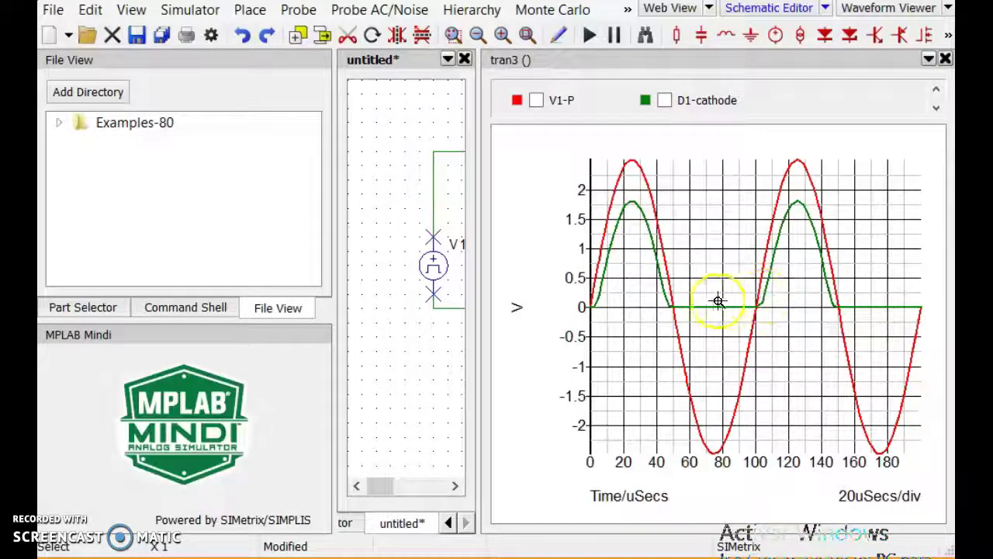
pyautogui.click(771, 202)
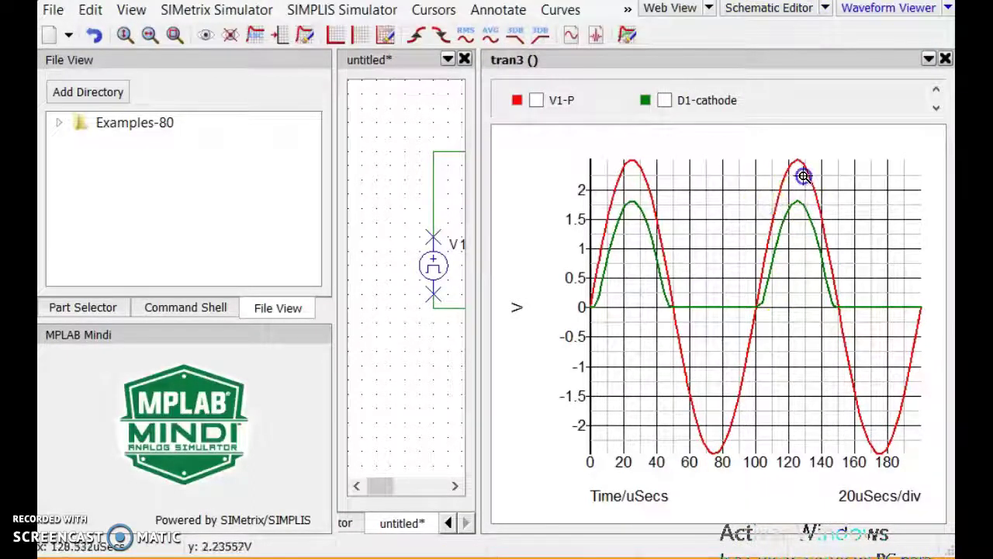
pyautogui.click(784, 222)
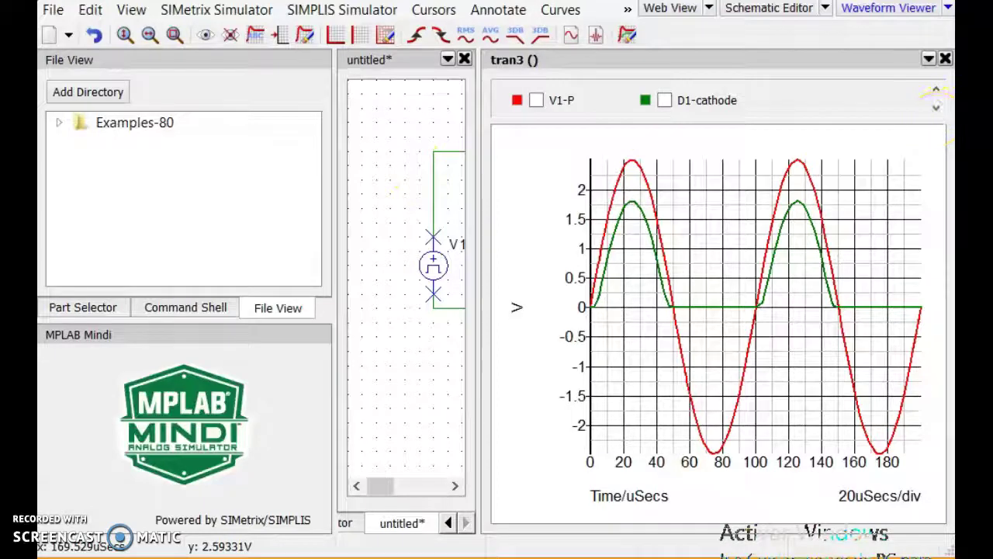
# Close the waveform plot and raise the amplitude of sine source V1 to give a 5 V peak.
pyautogui.click(945, 59)
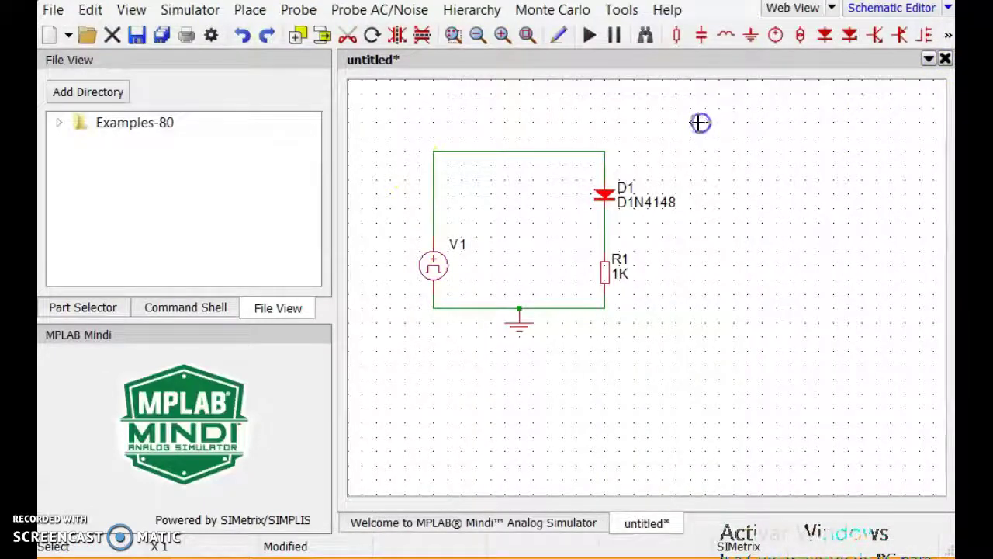
pyautogui.click(179, 10)
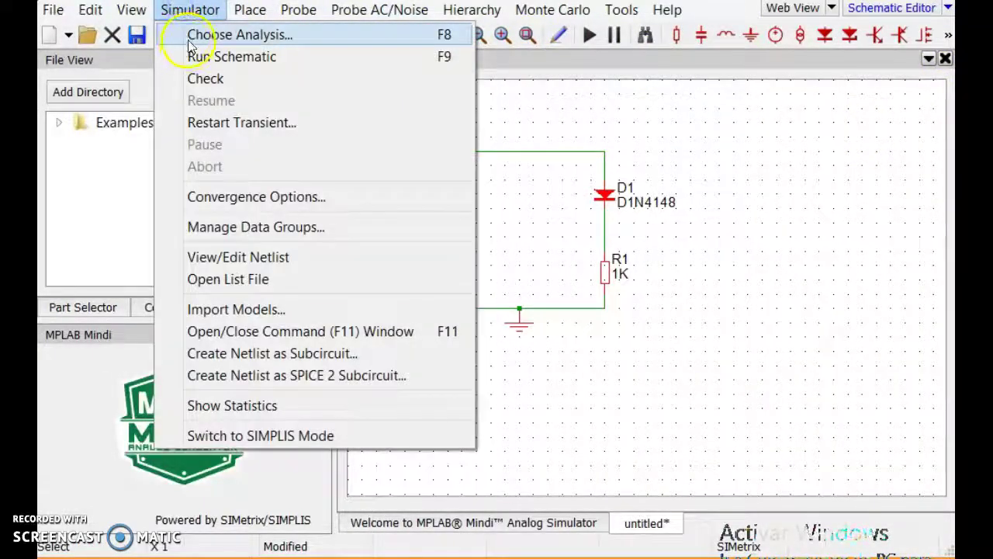
pyautogui.click(683, 124)
pyautogui.doubleClick(437, 261)
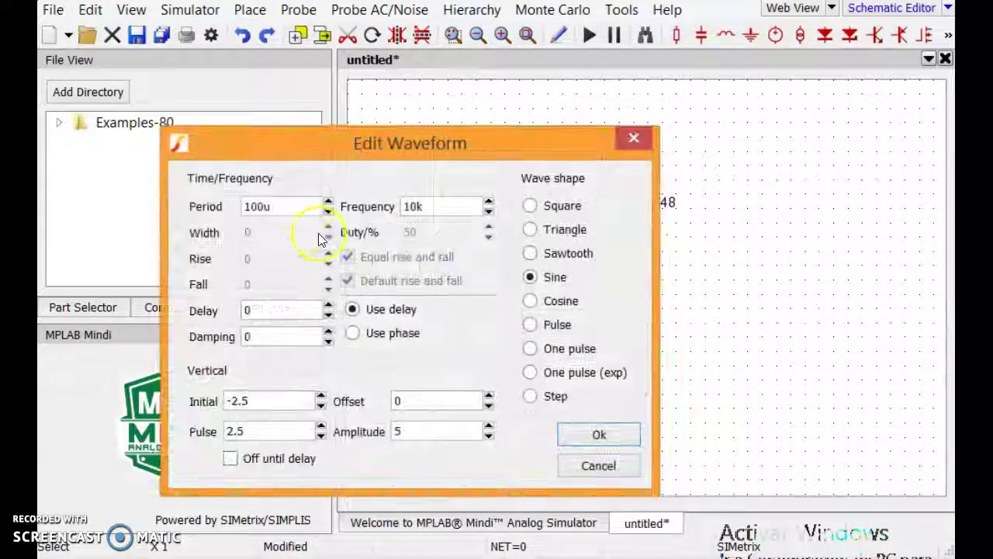
pyautogui.click(372, 436)
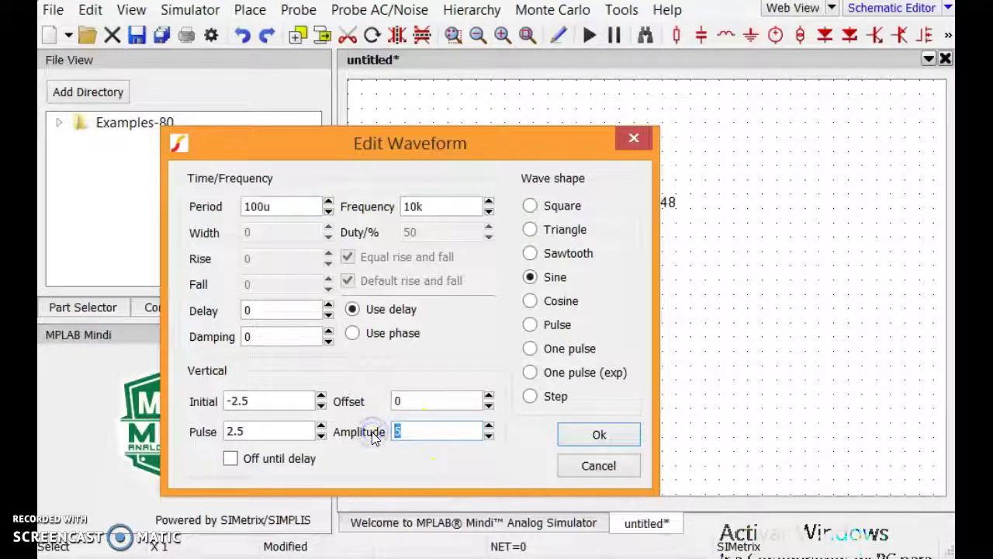
pyautogui.click(599, 436)
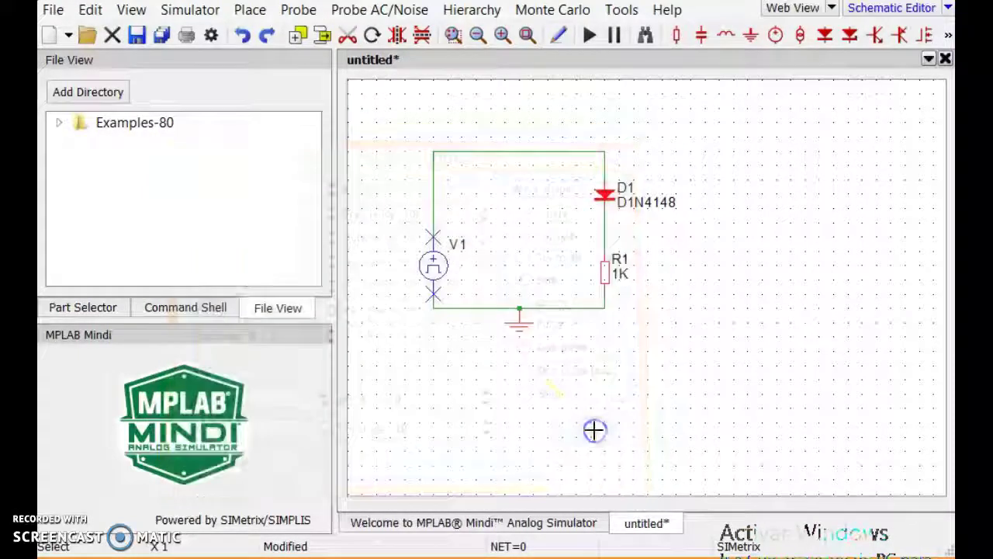
# Rerun the simulation with V1's larger amplitude, plot the voltage on its positive wire with the interactive voltage probe and widen the plot.
pyautogui.click(194, 13)
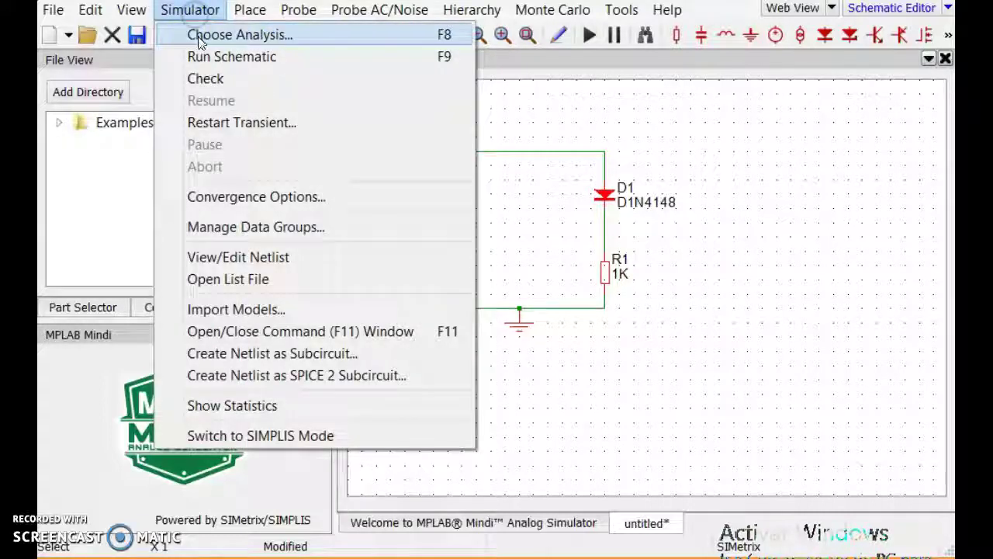
pyautogui.click(195, 56)
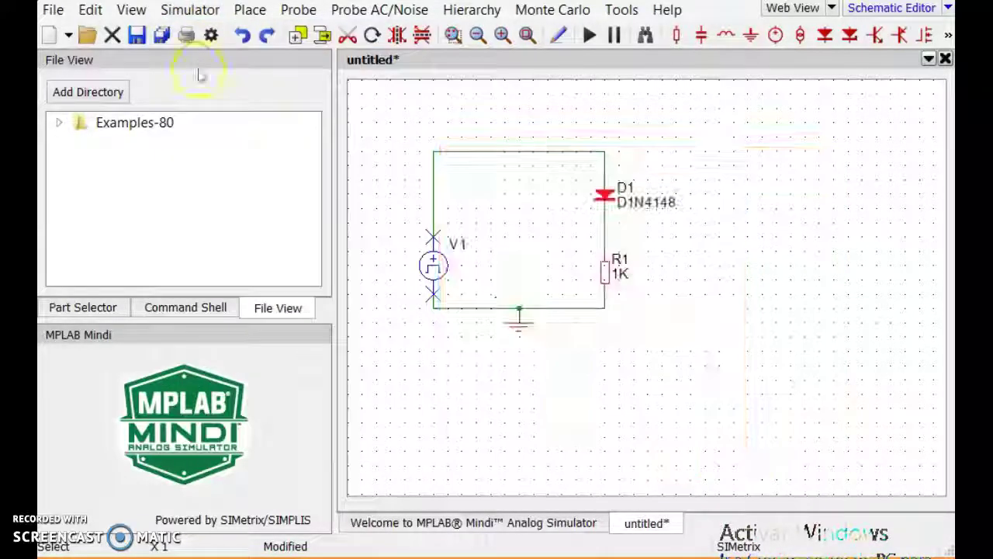
pyautogui.click(215, 14)
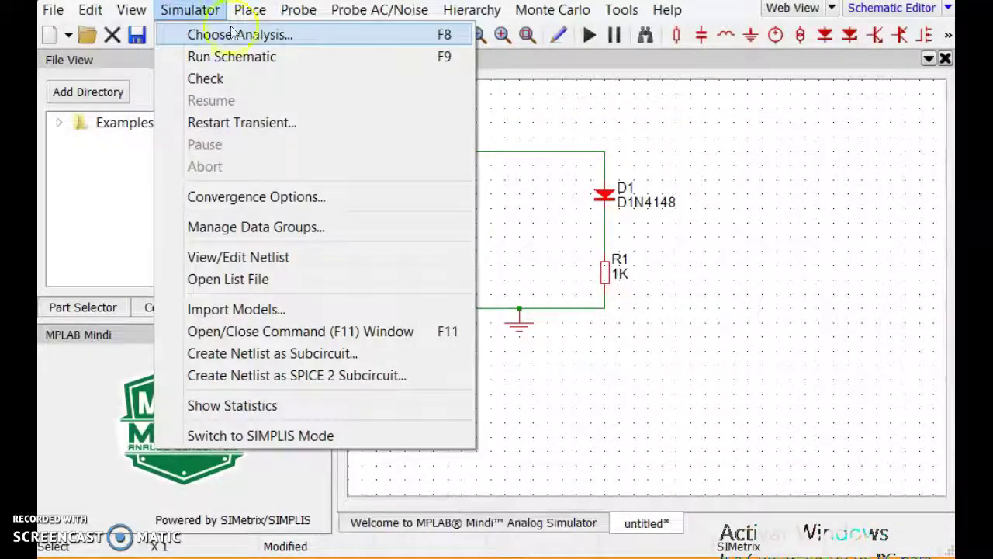
pyautogui.click(776, 138)
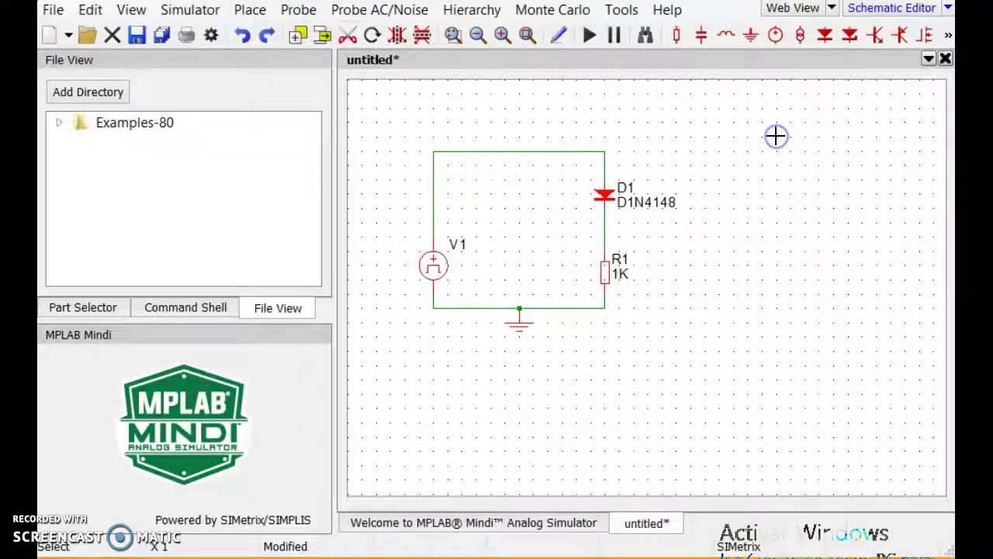
pyautogui.click(950, 34)
pyautogui.click(784, 186)
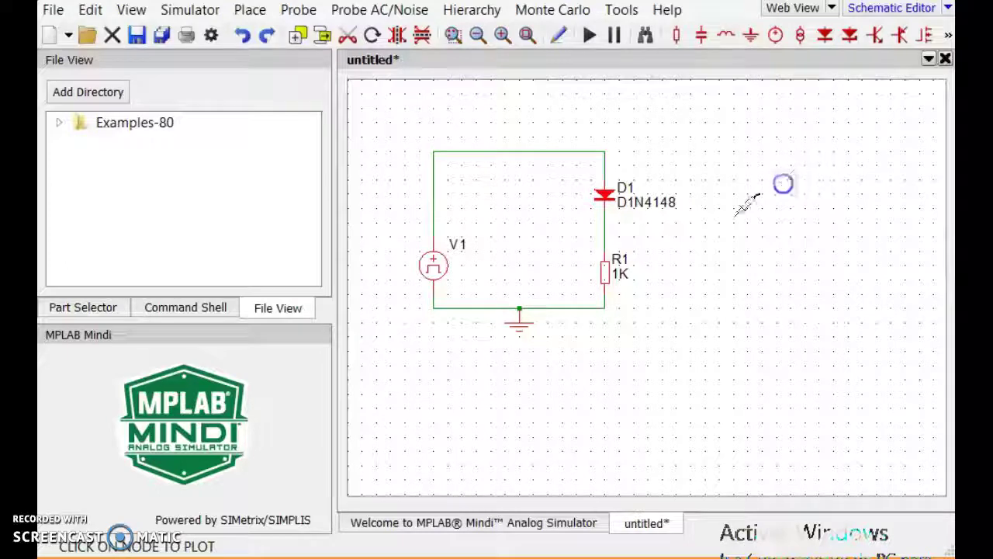
pyautogui.click(435, 220)
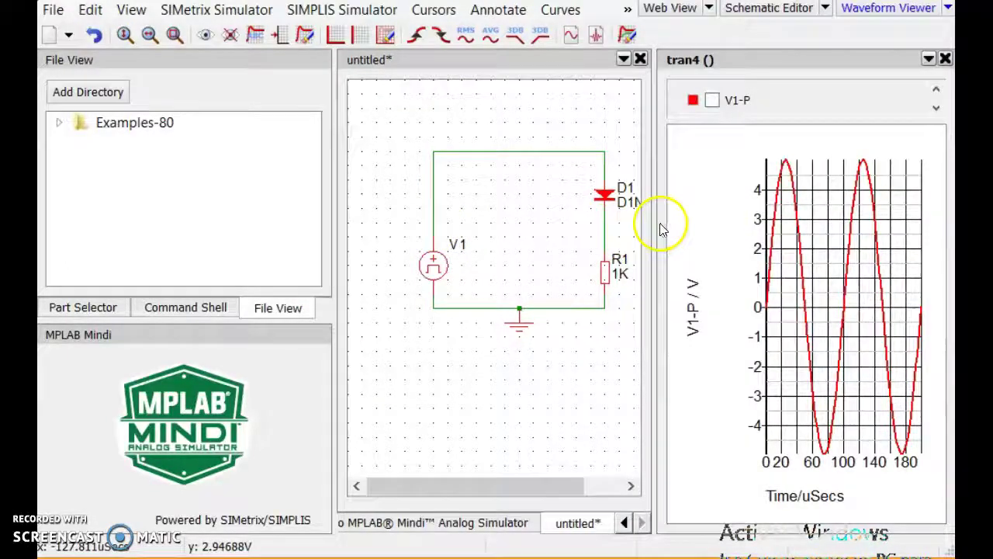
pyautogui.moveTo(654, 222); pyautogui.dragTo(490, 220)
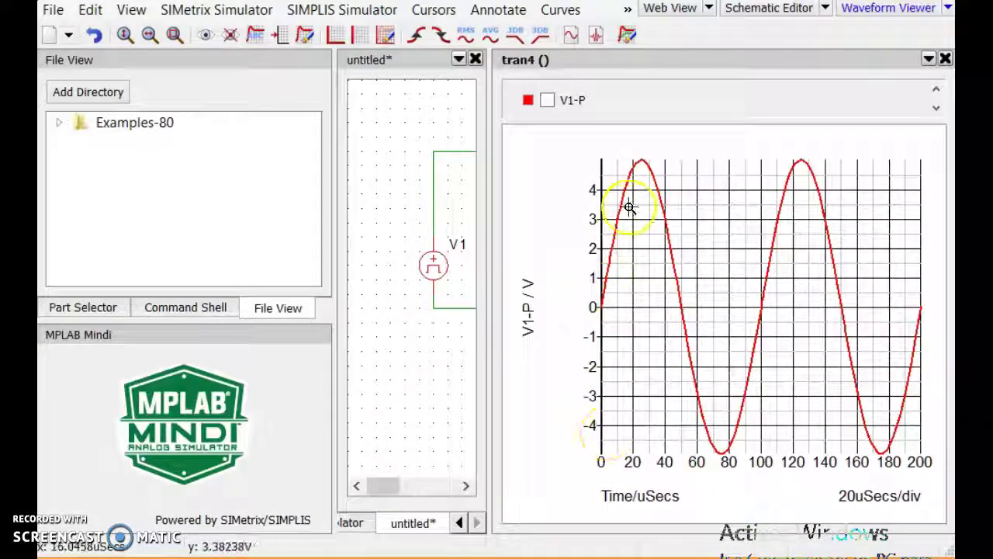
# Add the voltage at D1's cathode to the new plot using the interactive voltage probe on the wire above R1.
pyautogui.click(443, 117)
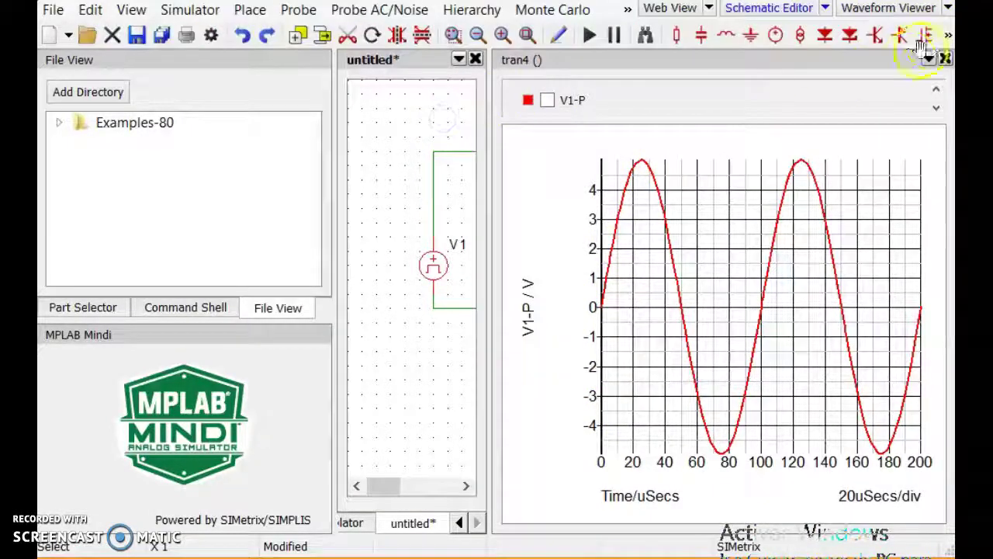
pyautogui.moveTo(386, 486); pyautogui.dragTo(432, 492)
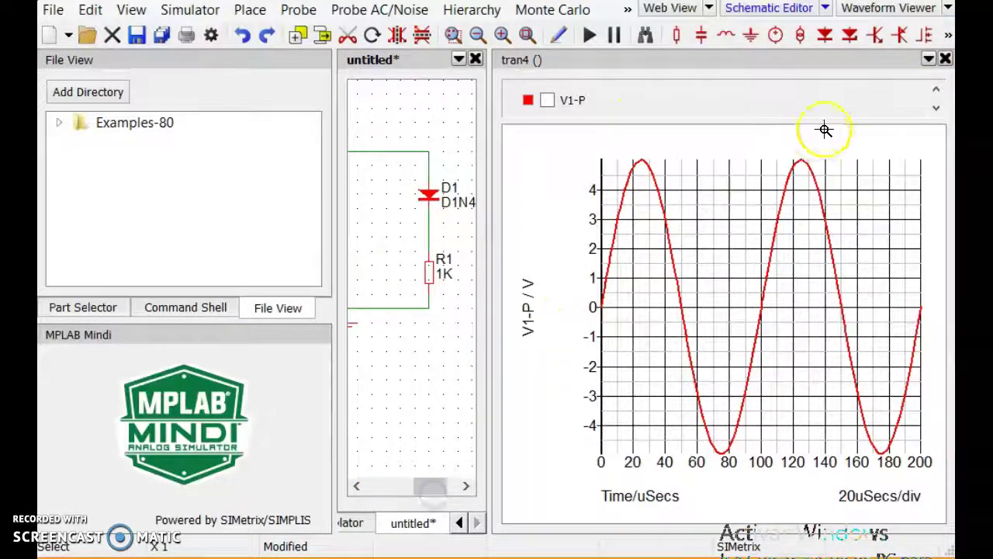
pyautogui.click(949, 34)
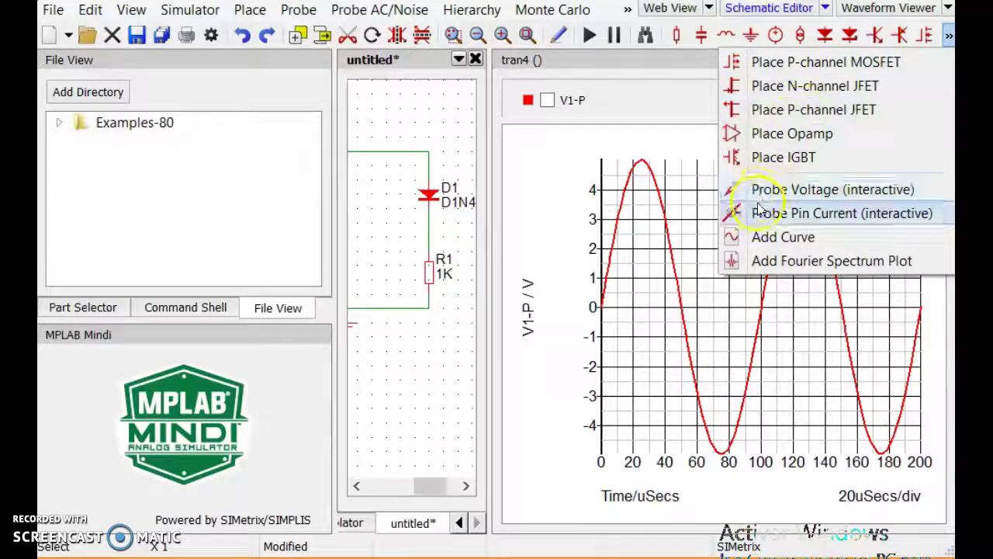
pyautogui.click(838, 213)
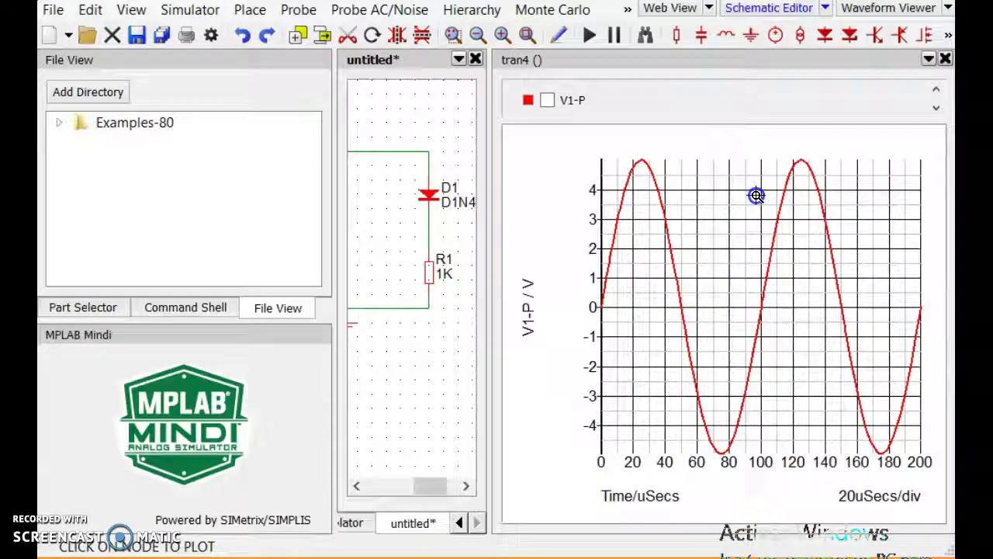
pyautogui.click(429, 230)
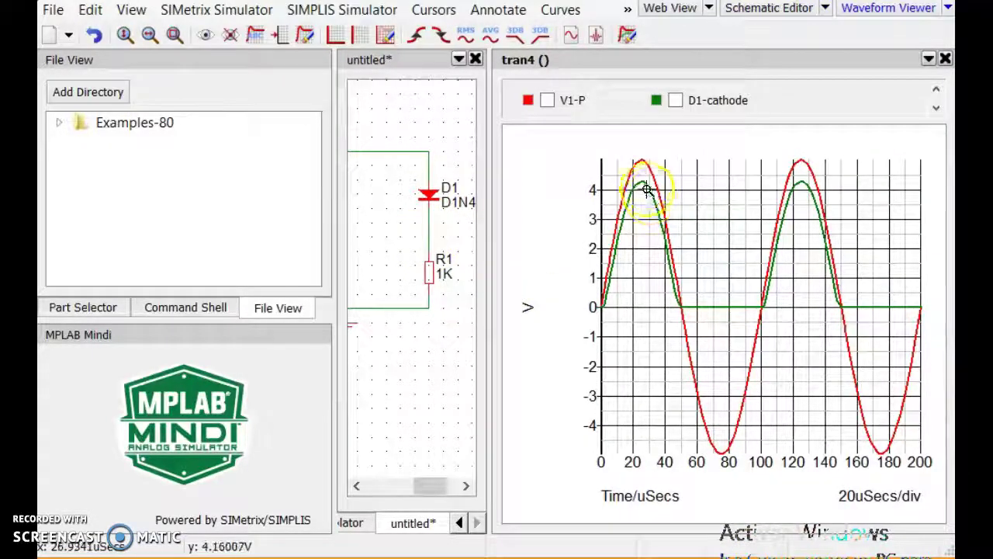
# Widen the plot and zoom in on the first positive half-cycle to examine the V1-P and D1-cathode peaks.
pyautogui.moveTo(486, 306); pyautogui.dragTo(431, 300)
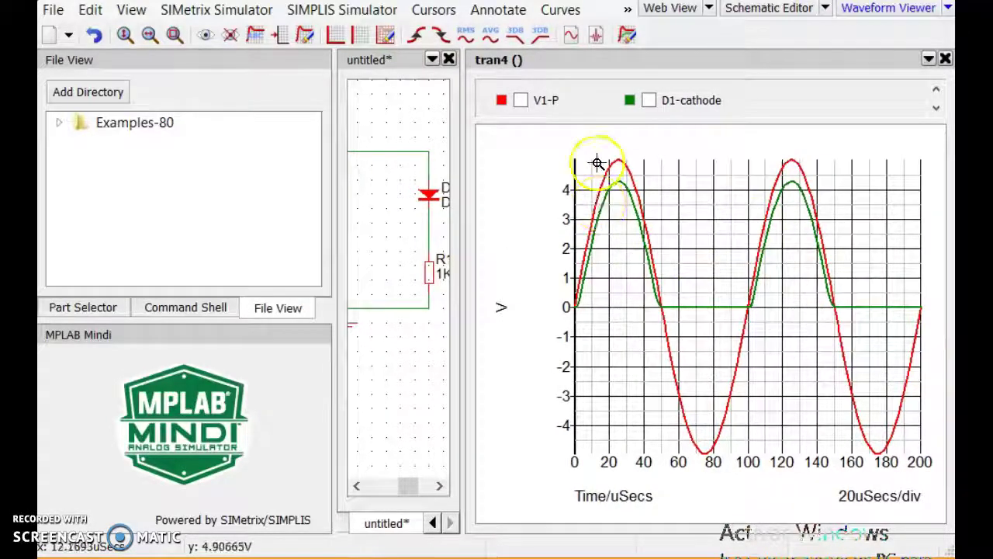
pyautogui.moveTo(576, 158); pyautogui.dragTo(687, 337)
pyautogui.moveTo(734, 270); pyautogui.dragTo(703, 205)
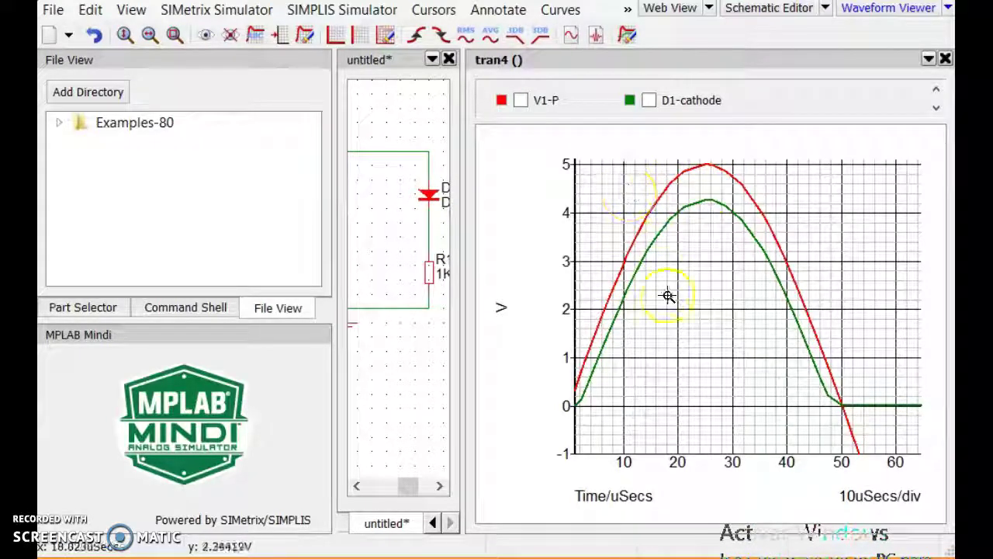
# Restore the waveform plot to its full zoom range.
pyautogui.click(630, 213)
pyautogui.rightClick(630, 212)
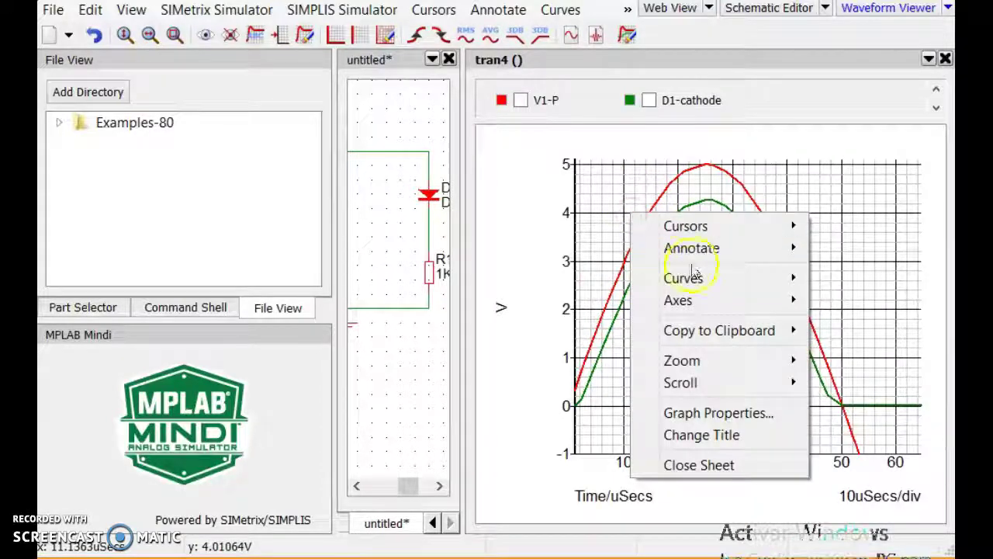
pyautogui.moveTo(726, 330)
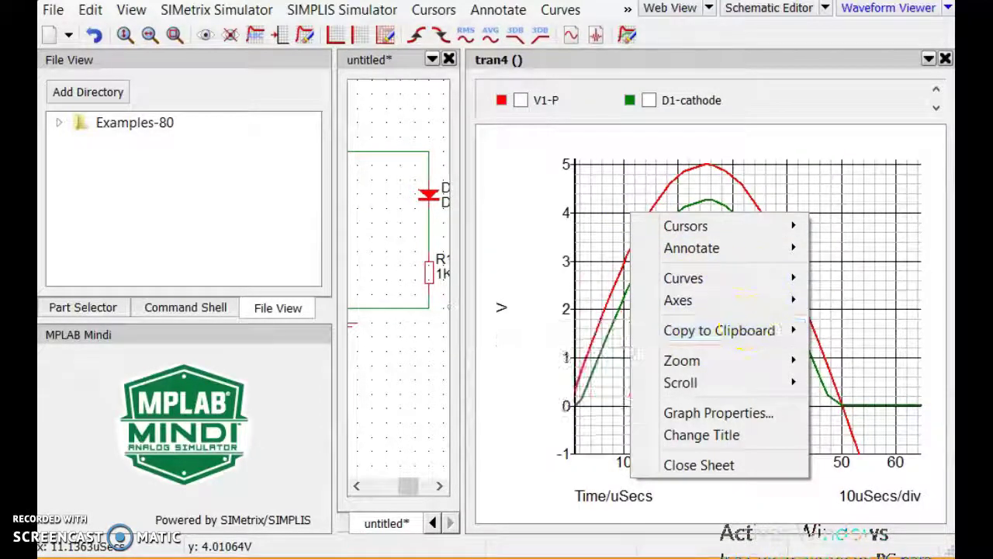
pyautogui.moveTo(742, 232)
pyautogui.rightClick(505, 145)
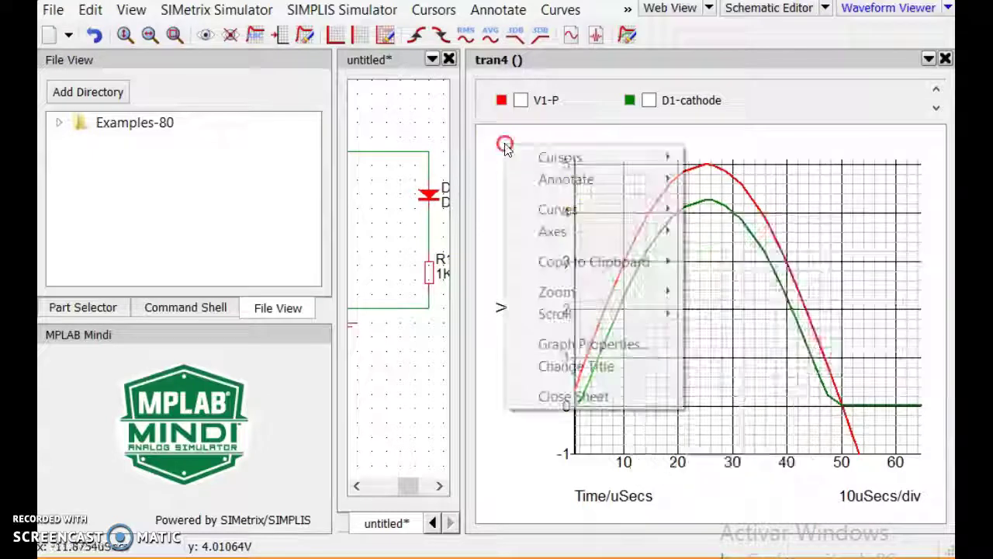
pyautogui.moveTo(594, 295)
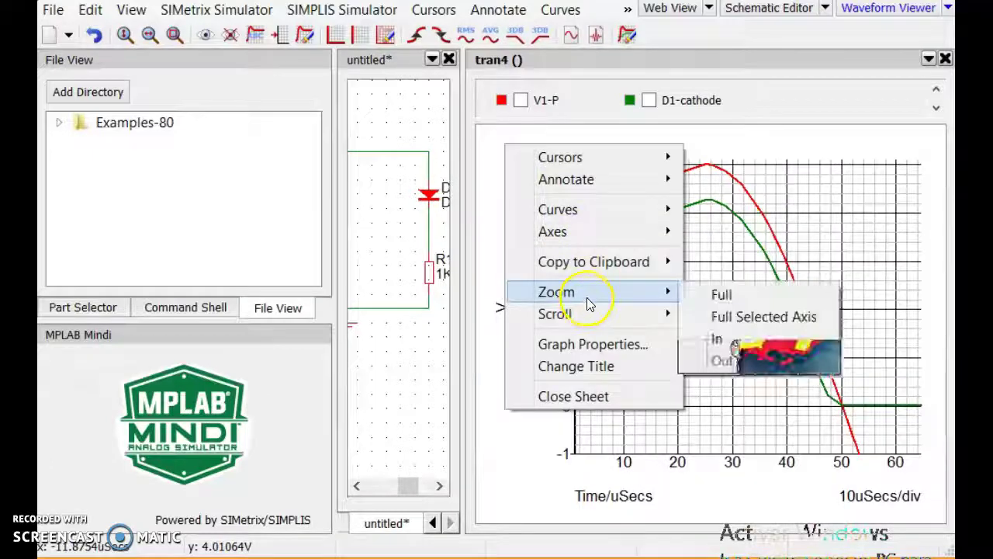
pyautogui.click(720, 294)
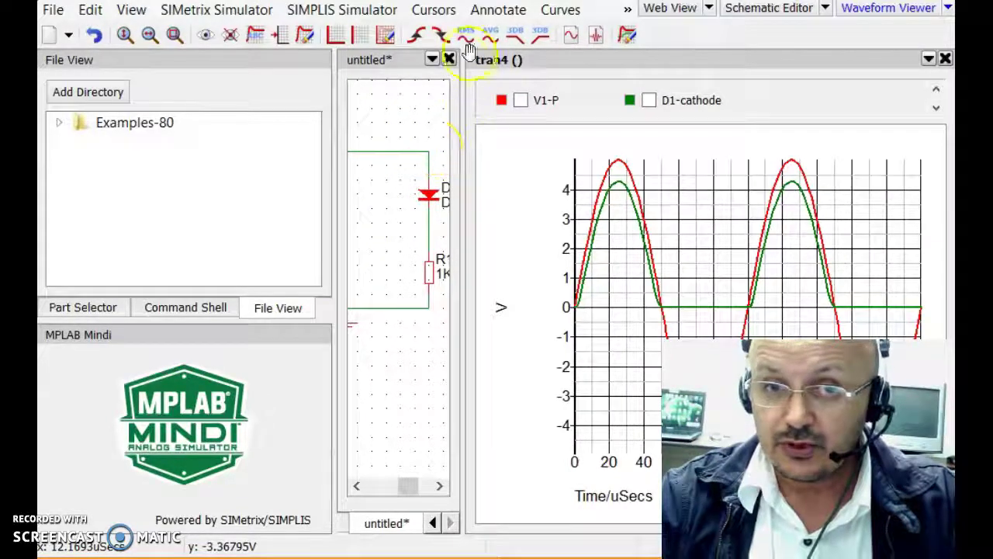
# Examine the whole diode and resistor circuit alongside the full-range waveforms by alternately widening the schematic and the plot.
pyautogui.moveTo(462, 136); pyautogui.dragTo(698, 175)
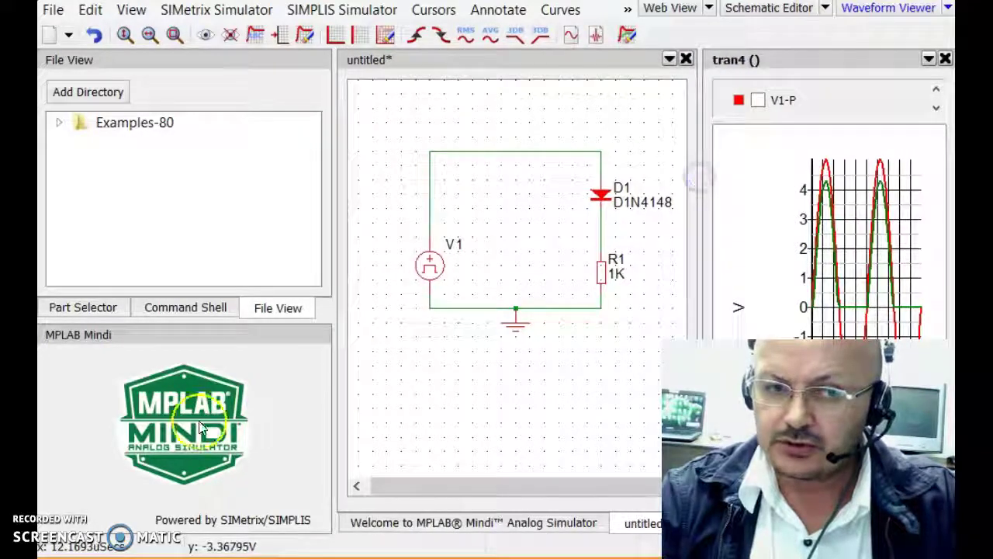
pyautogui.moveTo(701, 251)
pyautogui.mouseDown()
pyautogui.moveTo(576, 281)
pyautogui.moveTo(403, 304)
pyautogui.mouseUp()
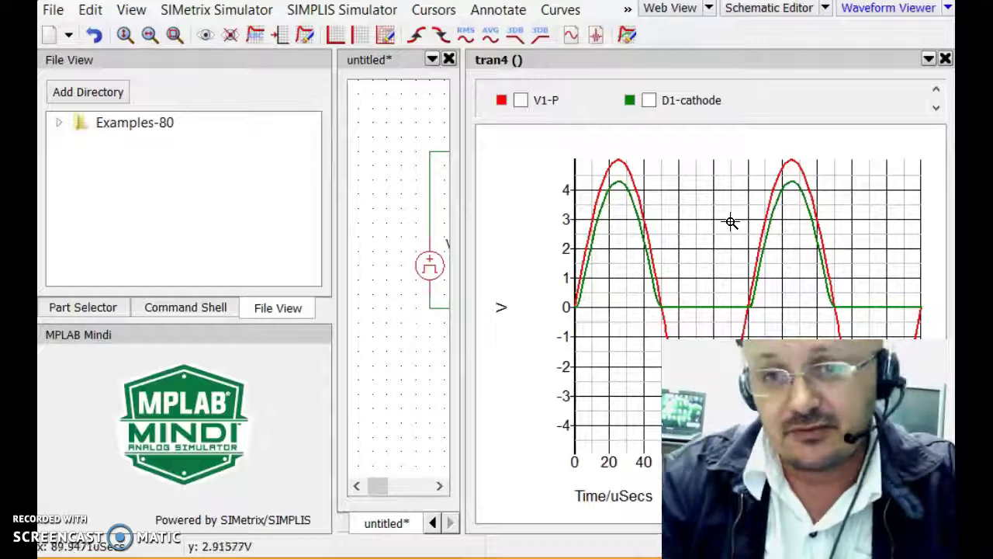
pyautogui.click(466, 238)
pyautogui.moveTo(459, 195); pyautogui.dragTo(693, 197)
pyautogui.click(465, 147)
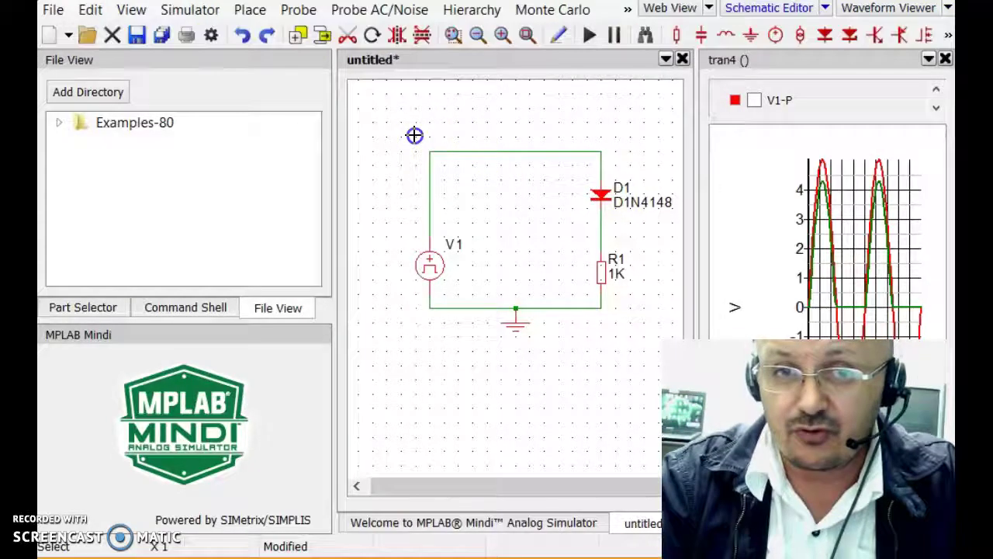
pyautogui.click(605, 137)
pyautogui.click(598, 320)
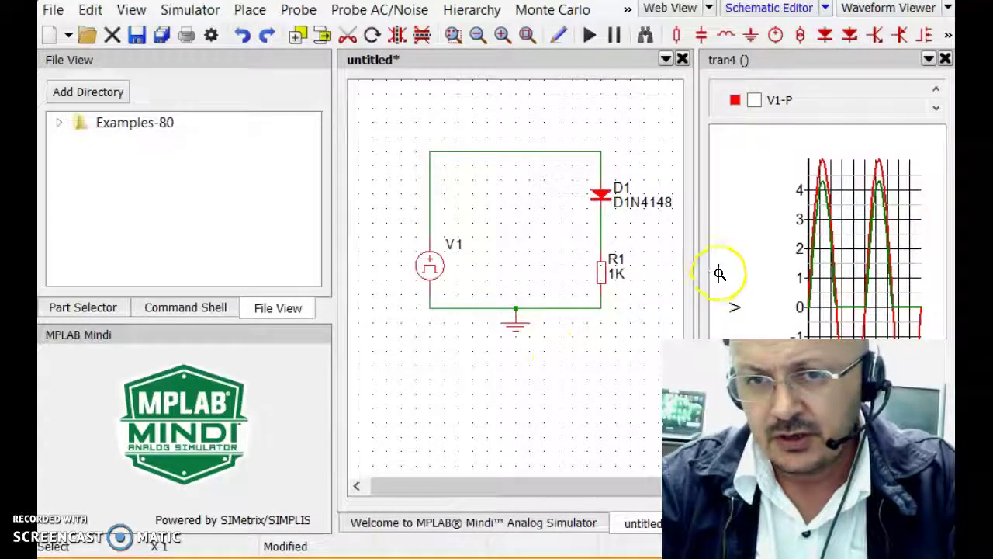
pyautogui.moveTo(694, 259); pyautogui.dragTo(465, 314)
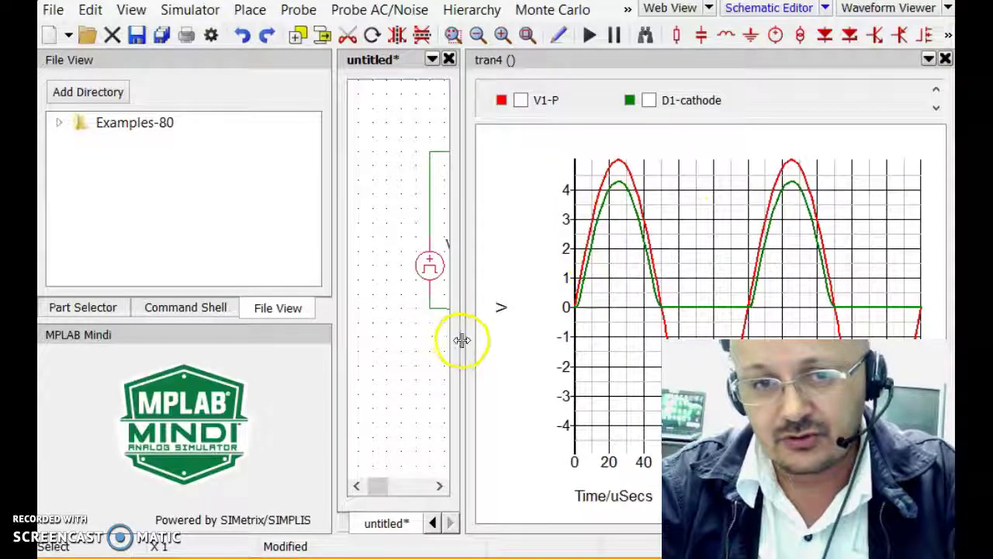
pyautogui.moveTo(463, 336); pyautogui.dragTo(463, 357)
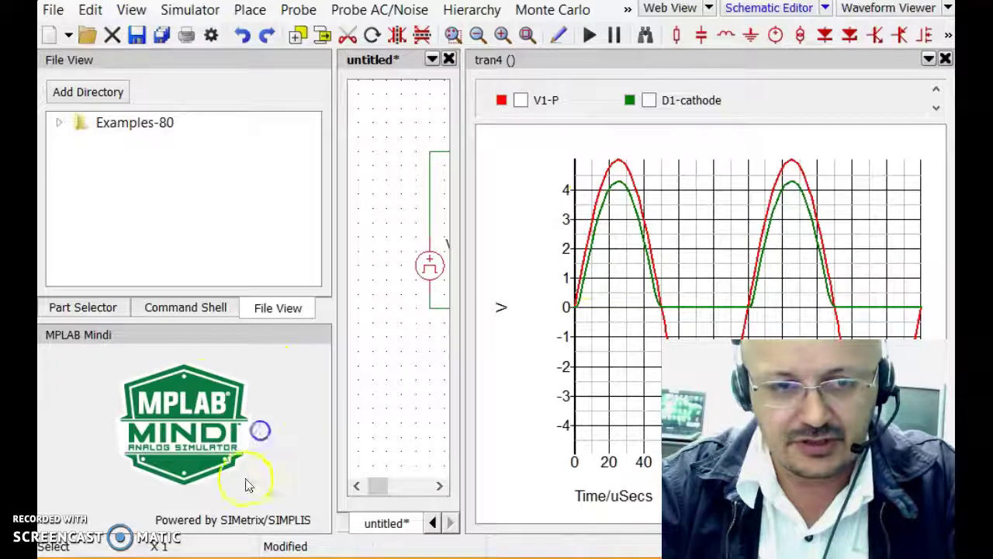
# Close the tran4 waveform plot.
pyautogui.click(945, 59)
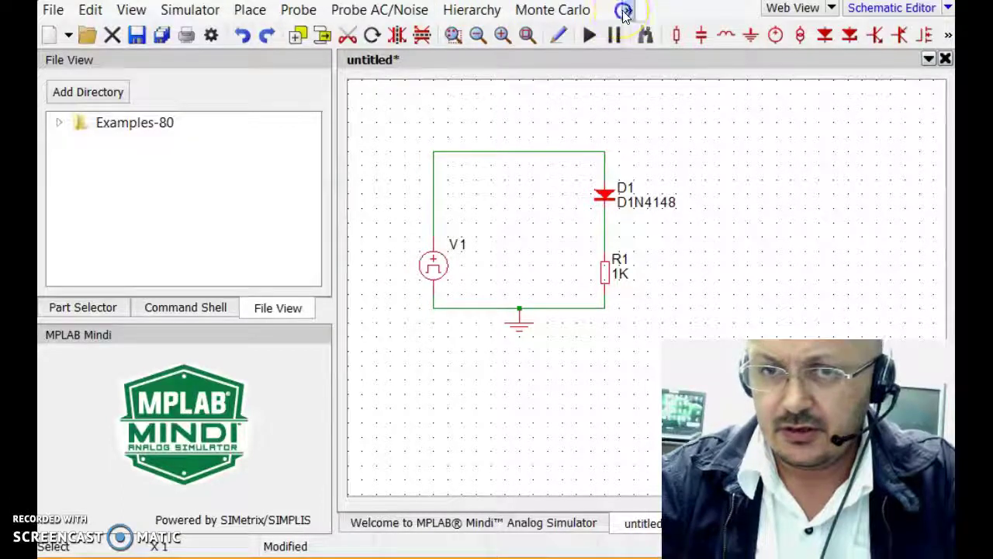
pyautogui.click(627, 10)
pyautogui.click(570, 10)
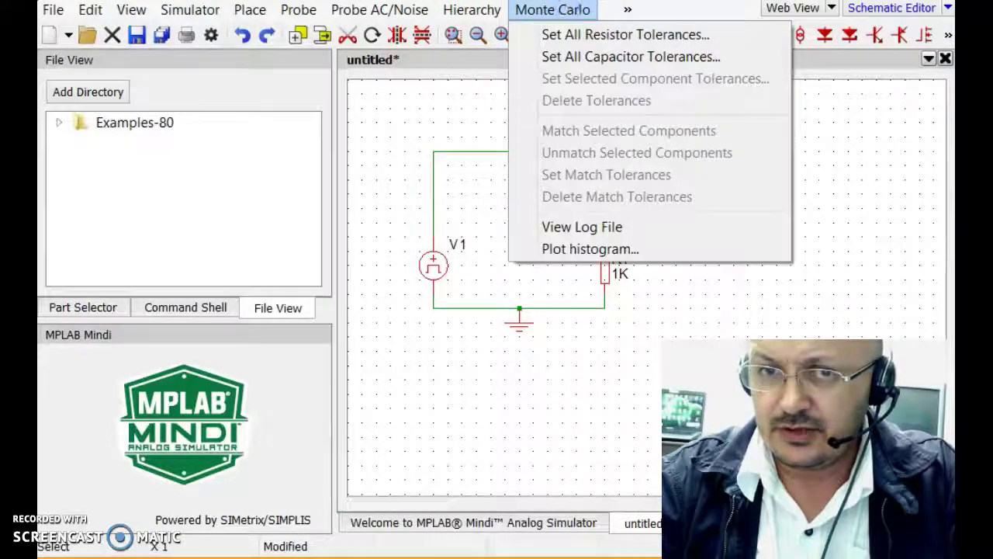
pyautogui.click(392, 246)
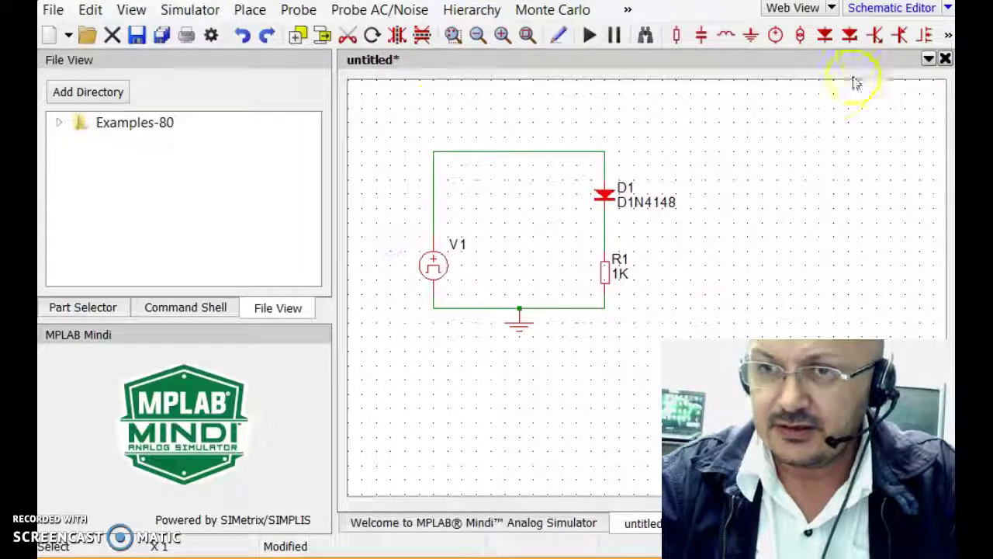